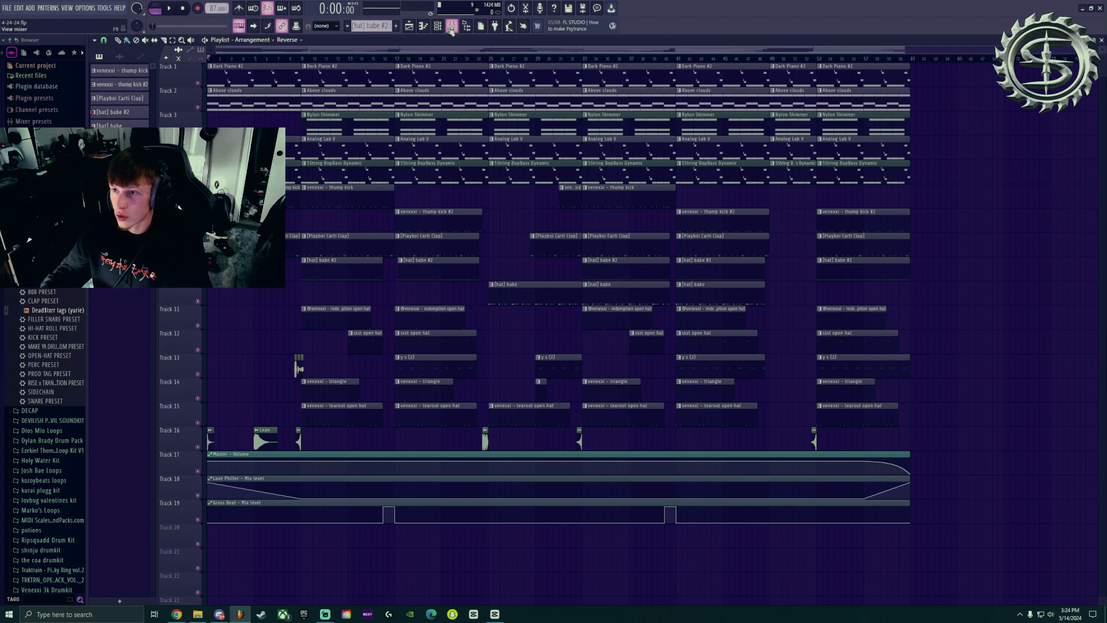
Load ZGameEditor Visualizer into the fourth effect slot of the Master mixer track and open its video wizard.
click(451, 25)
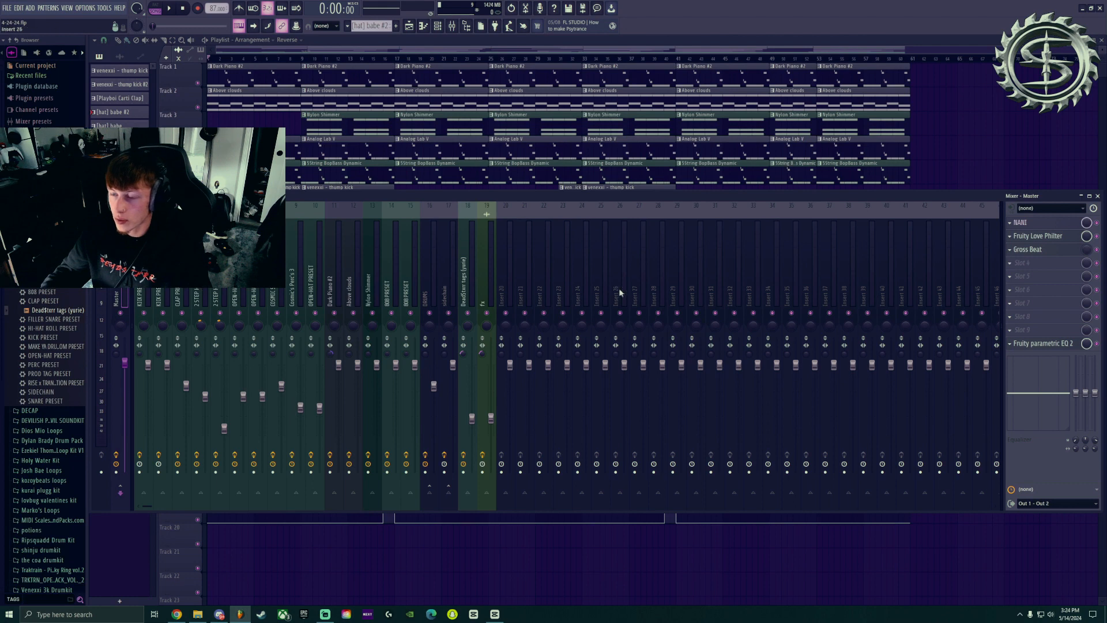
click(1027, 267)
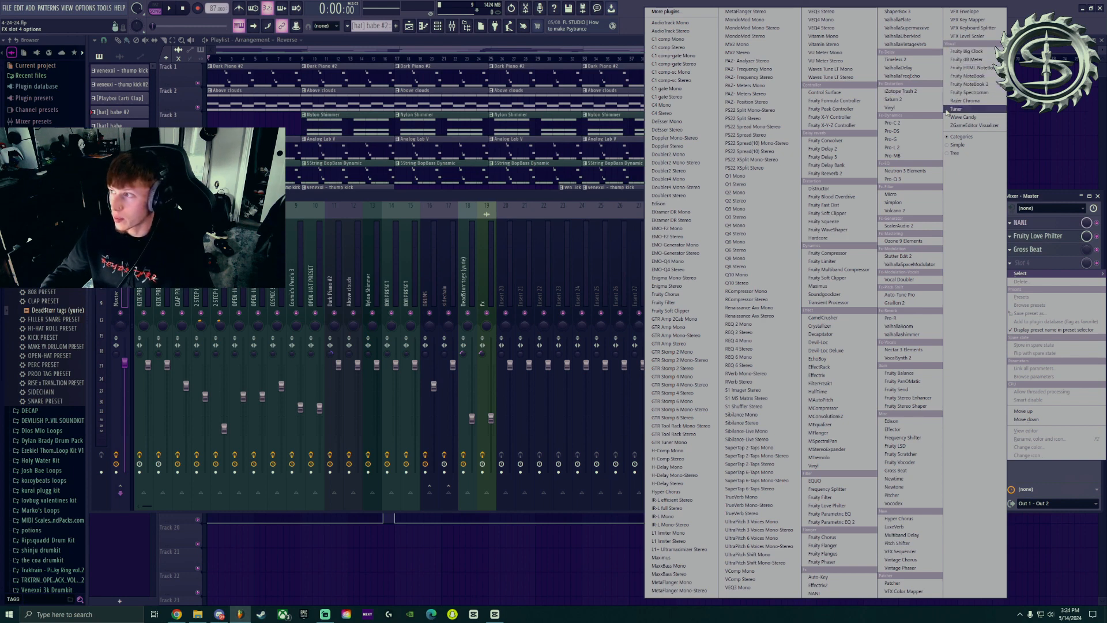
click(971, 126)
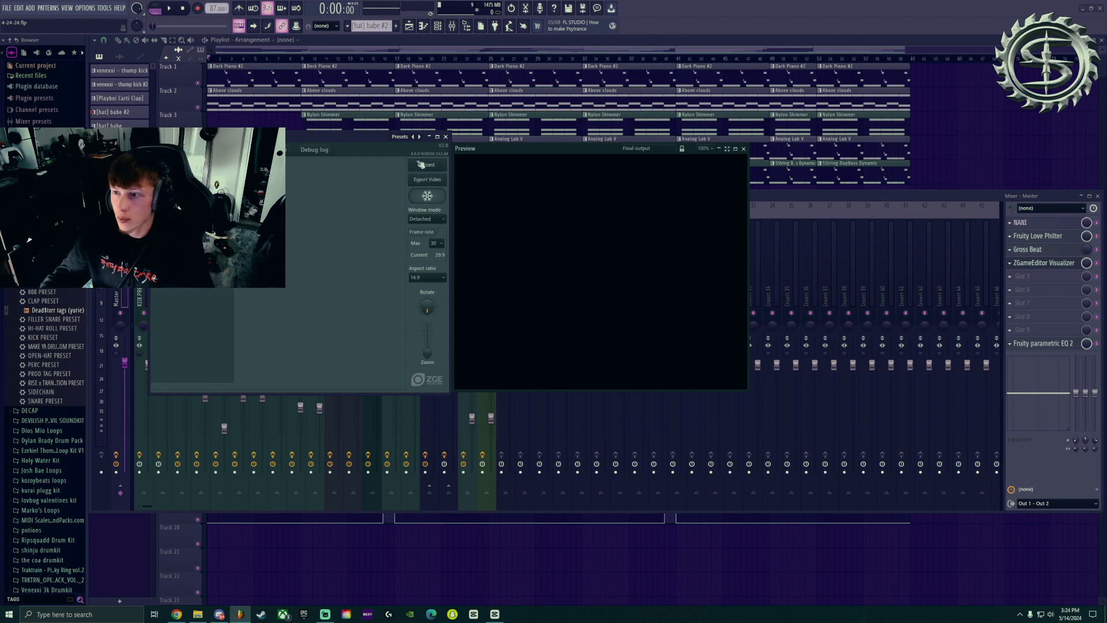
click(425, 165)
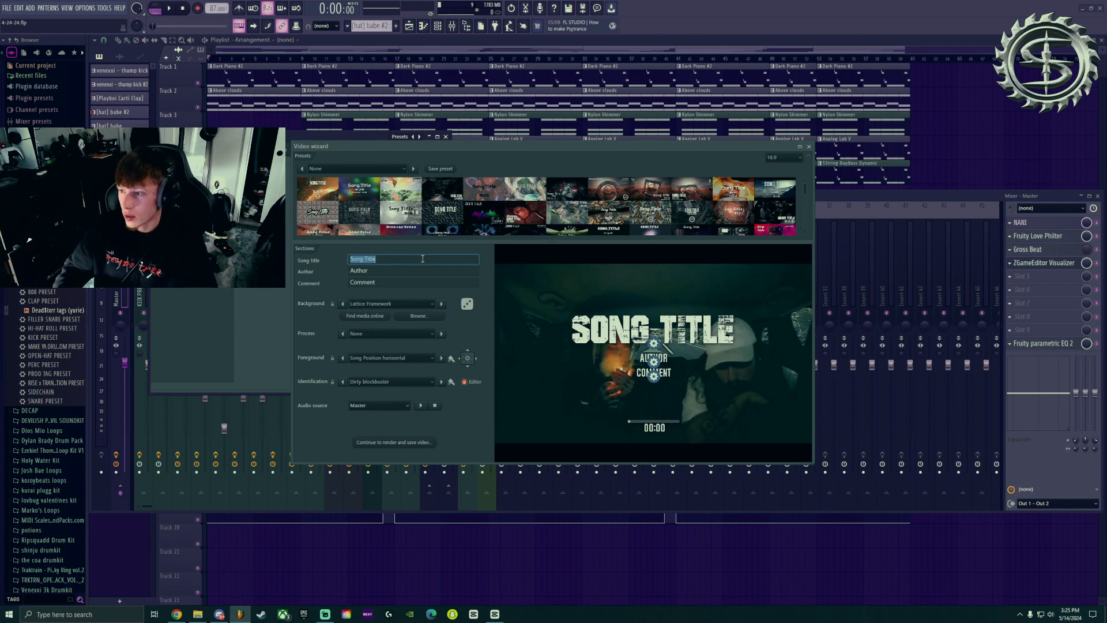
Set the song title to "test" and enter the producer credit, starting with "prod." in parentheses, as the author.
click(407, 272)
click(402, 281)
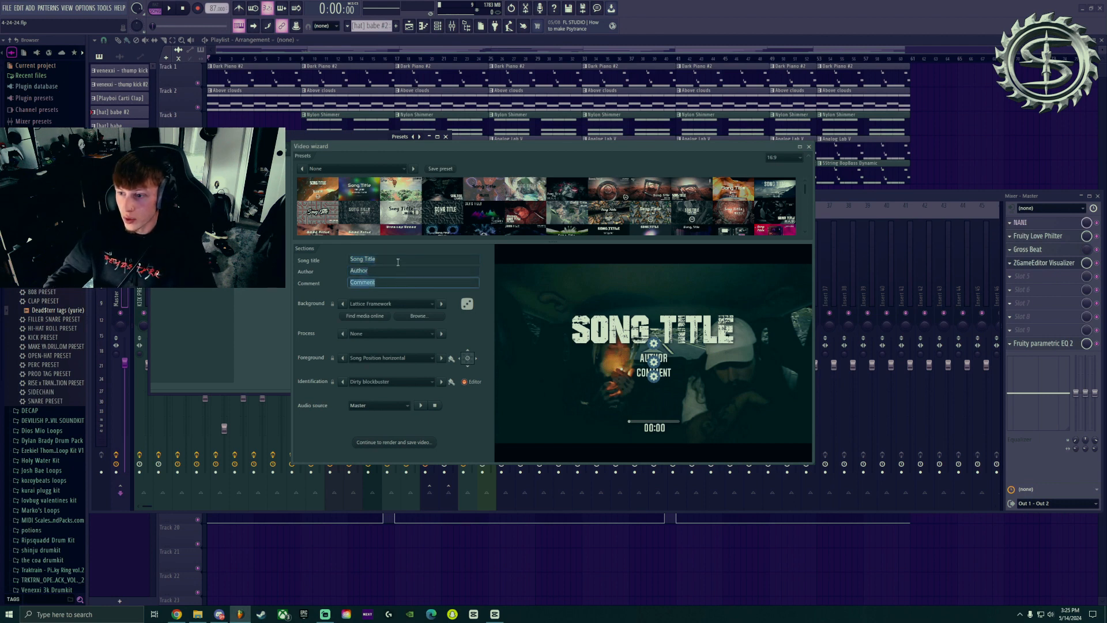
click(397, 260)
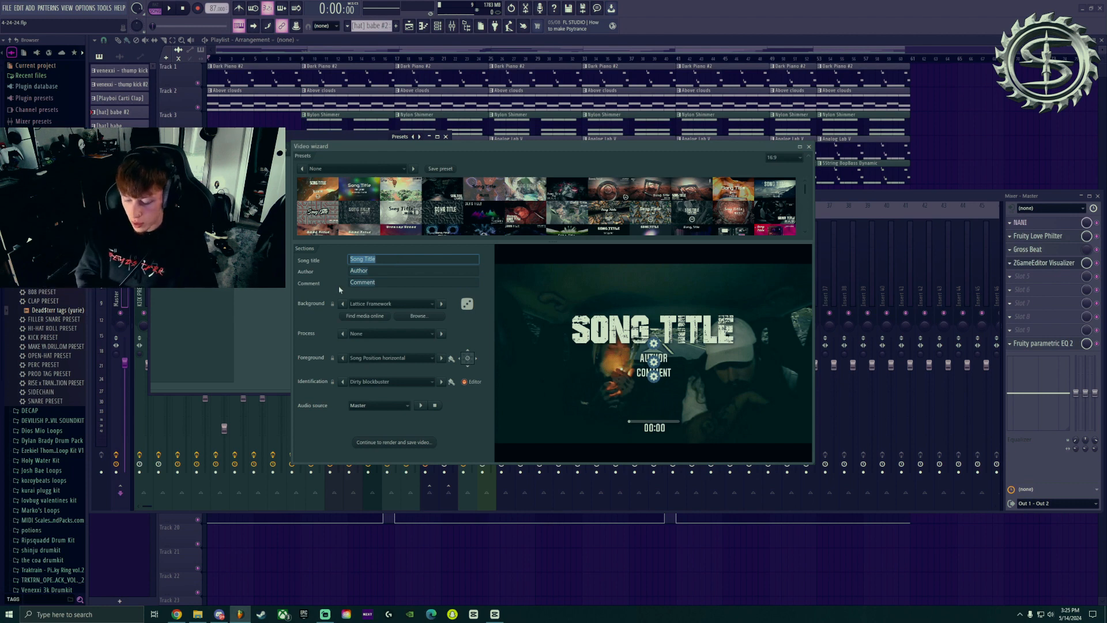
text(test)
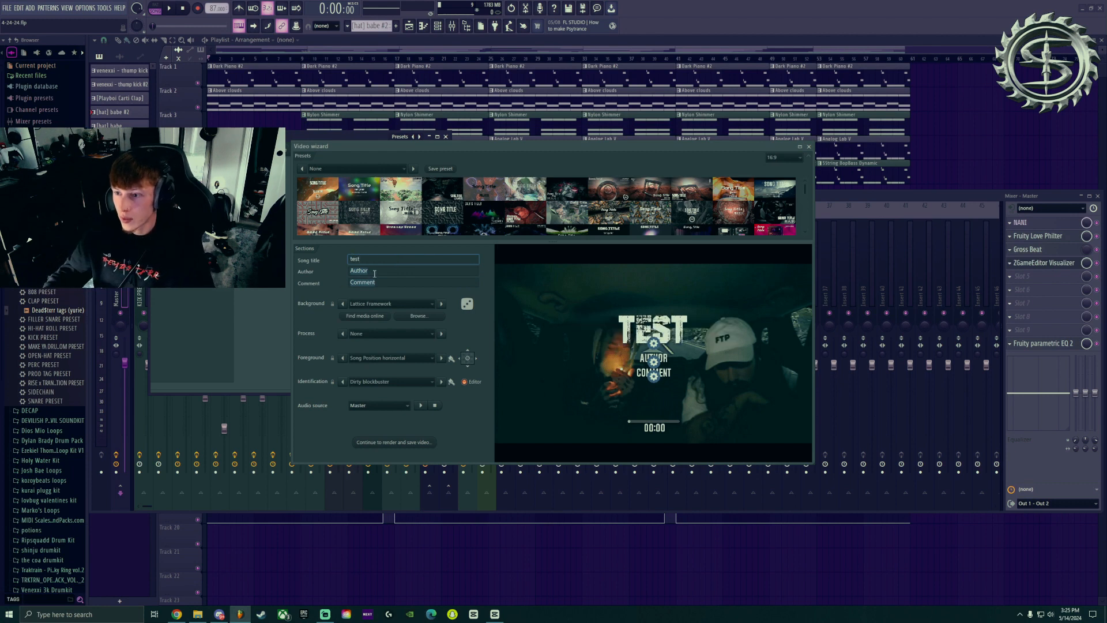
click(374, 272)
text((prod.)
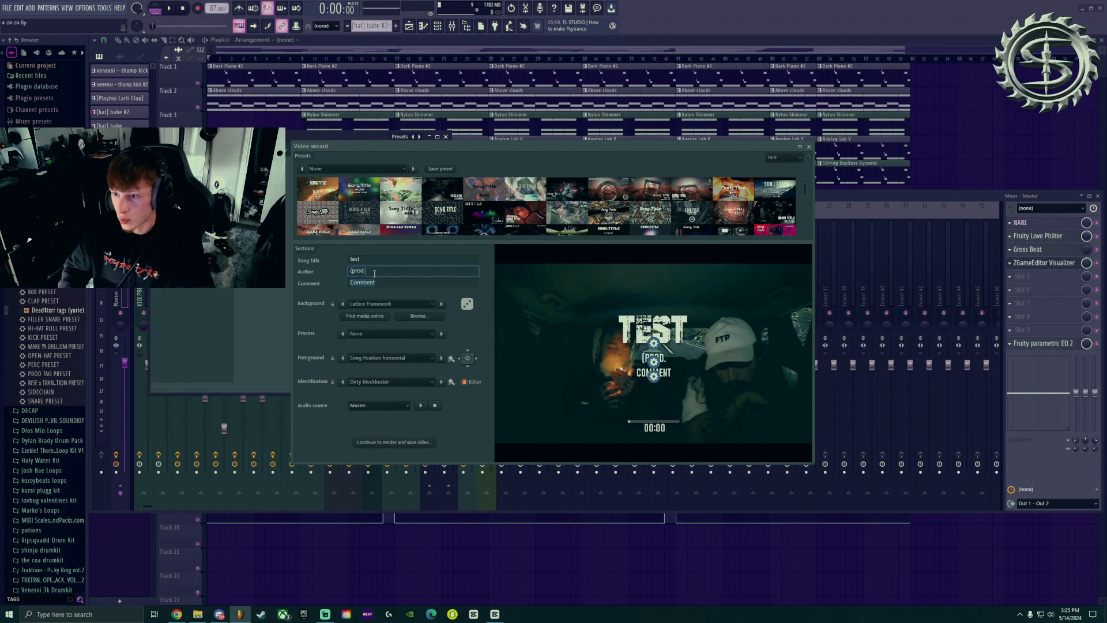
text( Dead$)
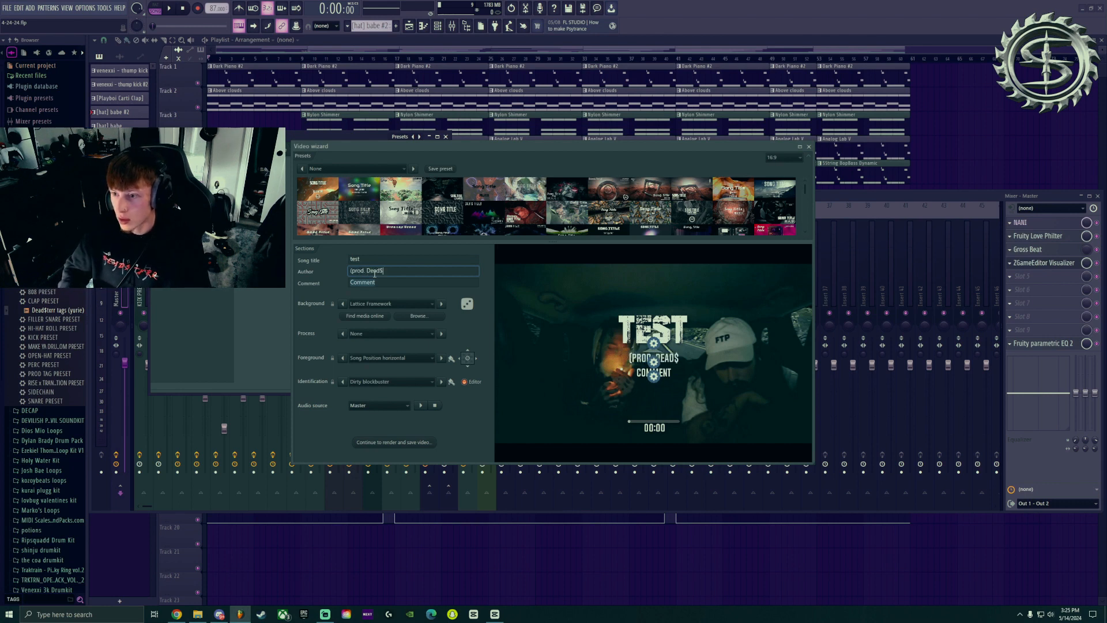
text(txrr)
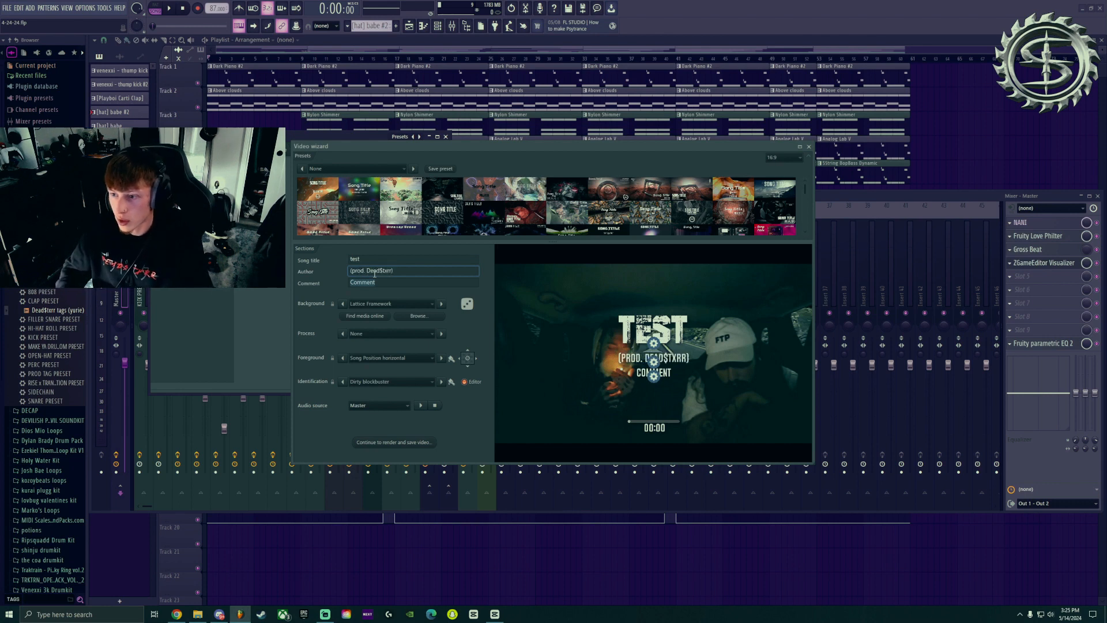
key(Tab)
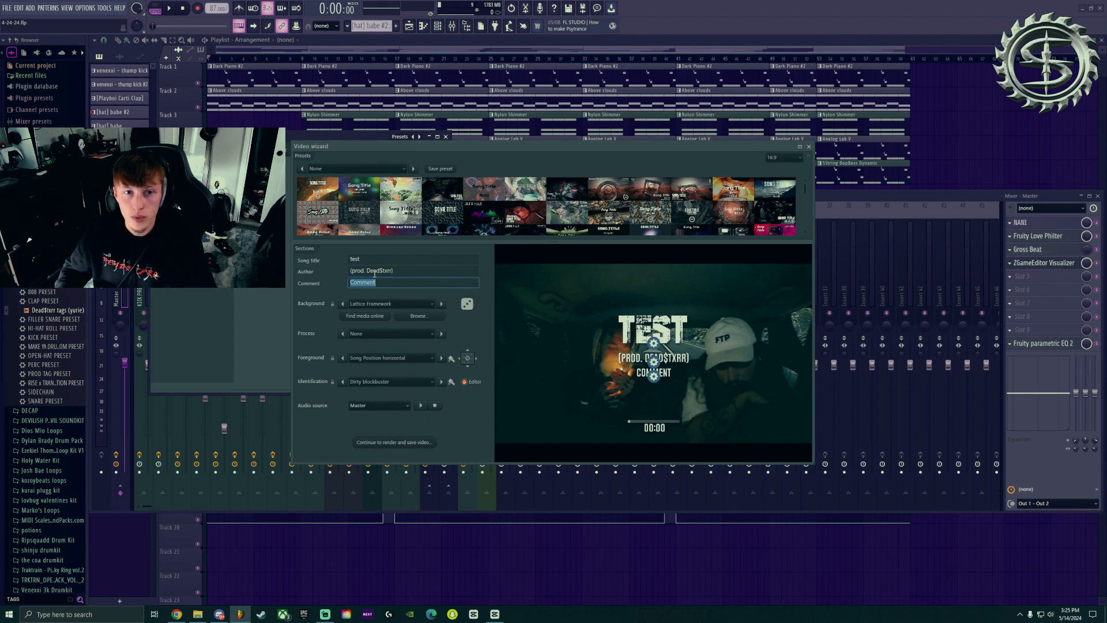
Replace the comment with "free for non-profit | download link in description".
key(BackSpace)
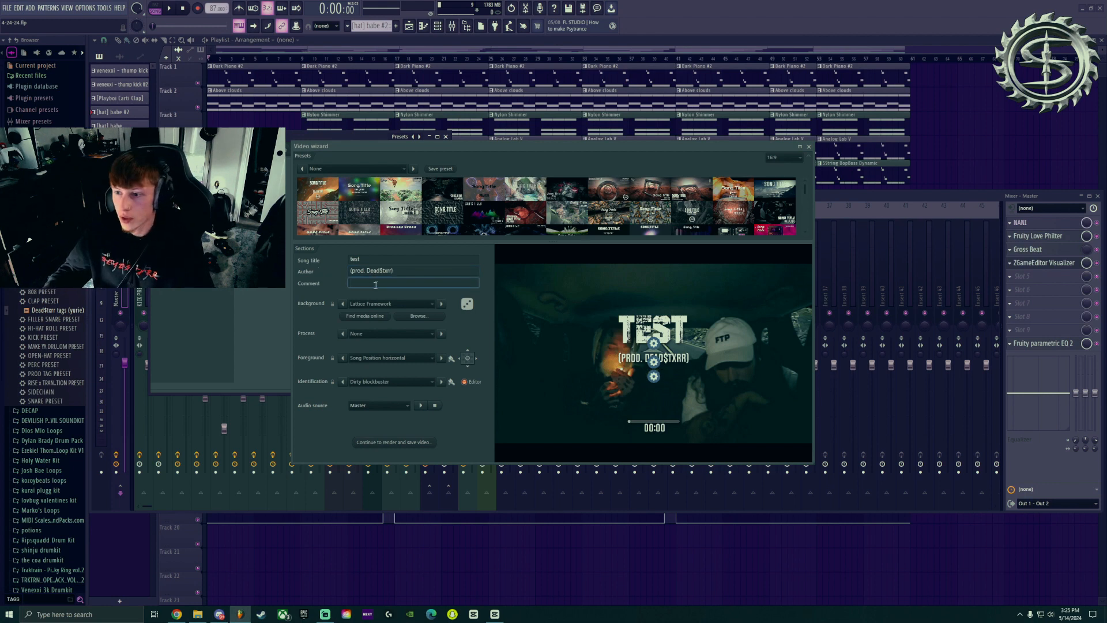
text(fr)
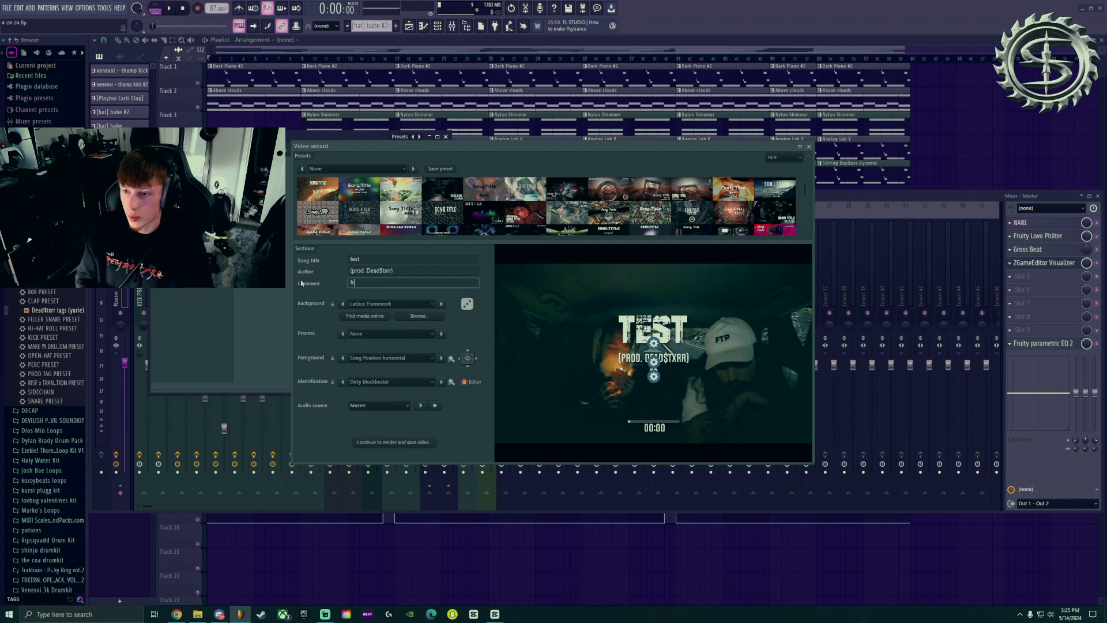
text(ee for non-pro)
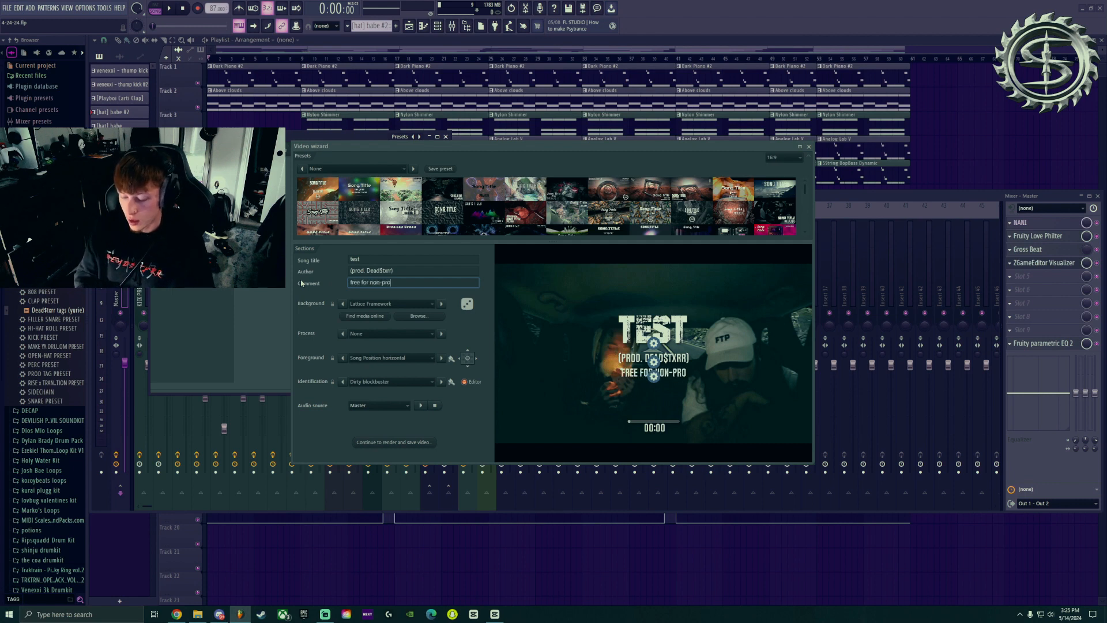
text(fit | downlioa)
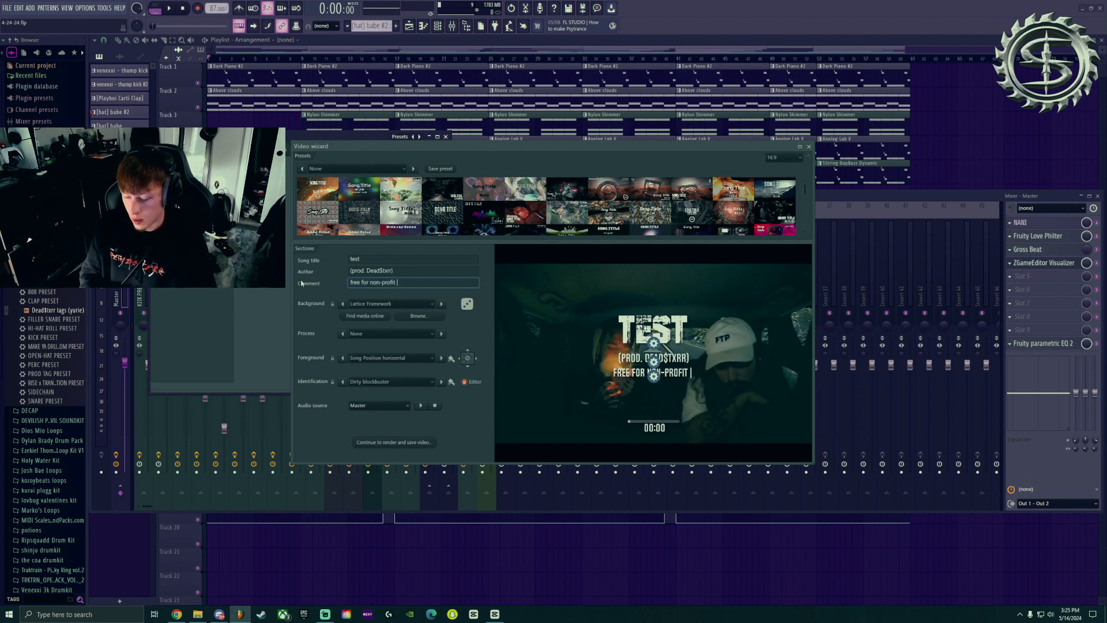
key(BackSpace)
key(BackSpace)
key(BackSpace)
text(oad )
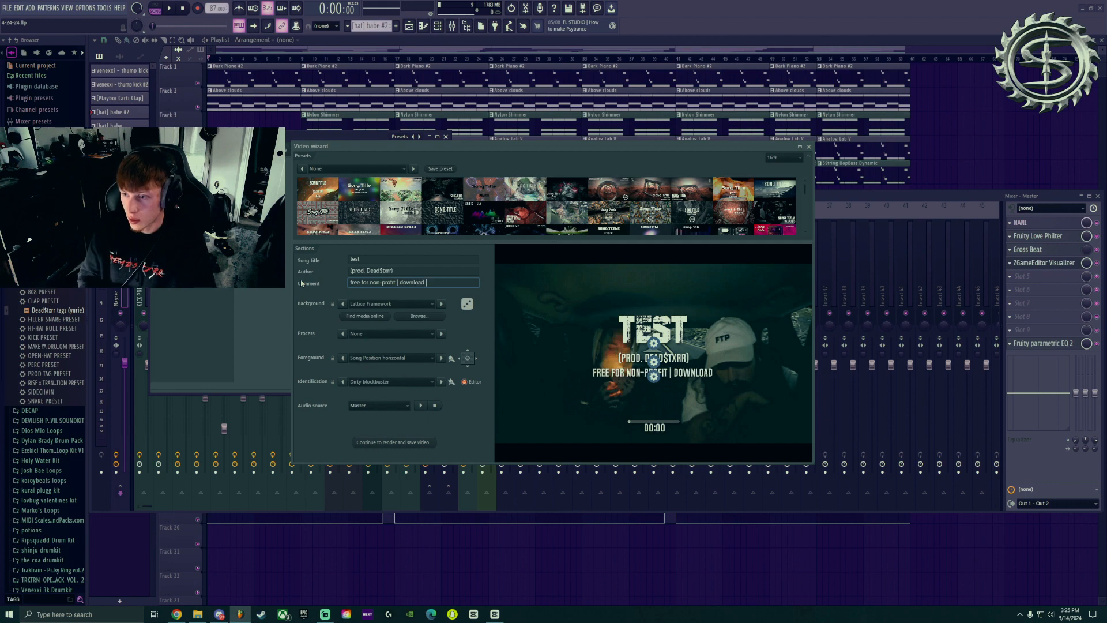
text(link in desc)
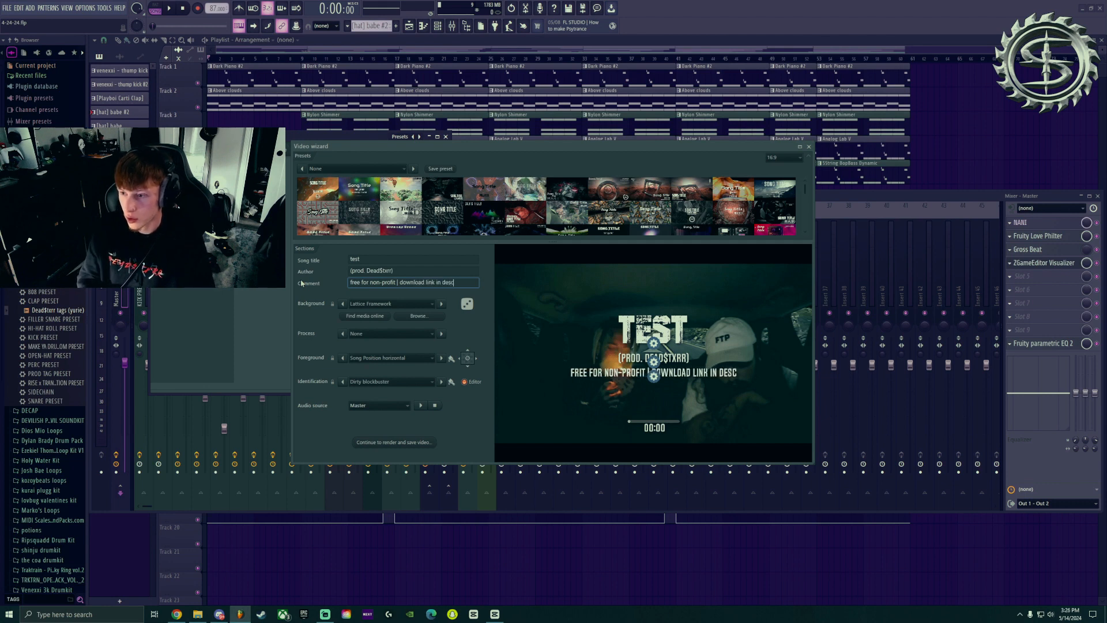
text(ription)
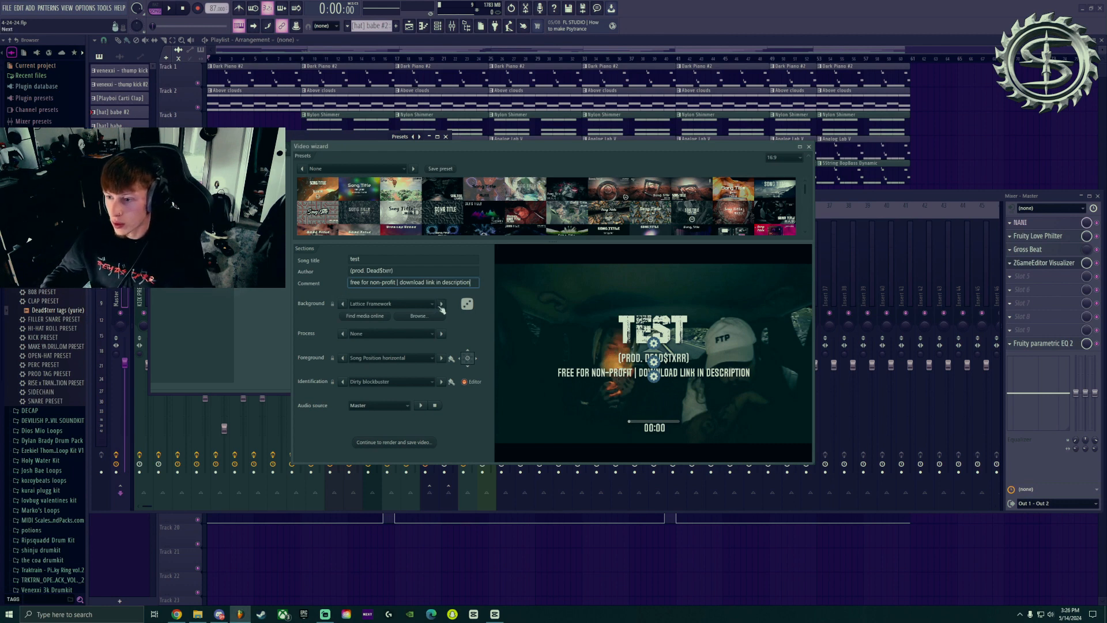
Try the 3D Cellular Tiling, Aurora Tides and Colove - Express Mood 08 presets, and apply Colove - The Frost of SmartPhone 01.
click(382, 305)
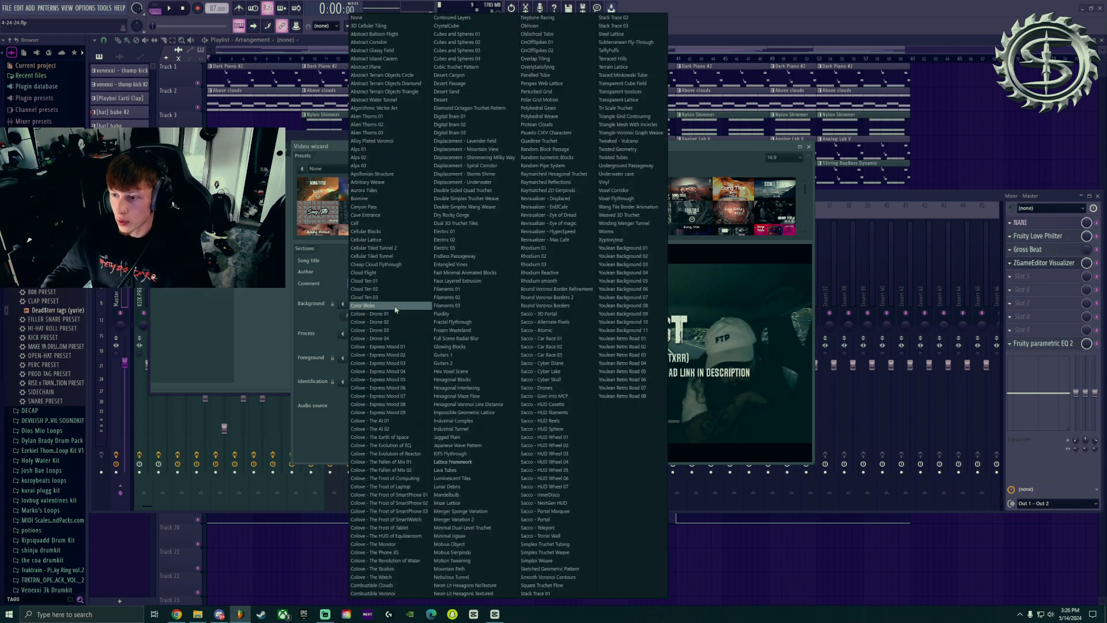
click(345, 317)
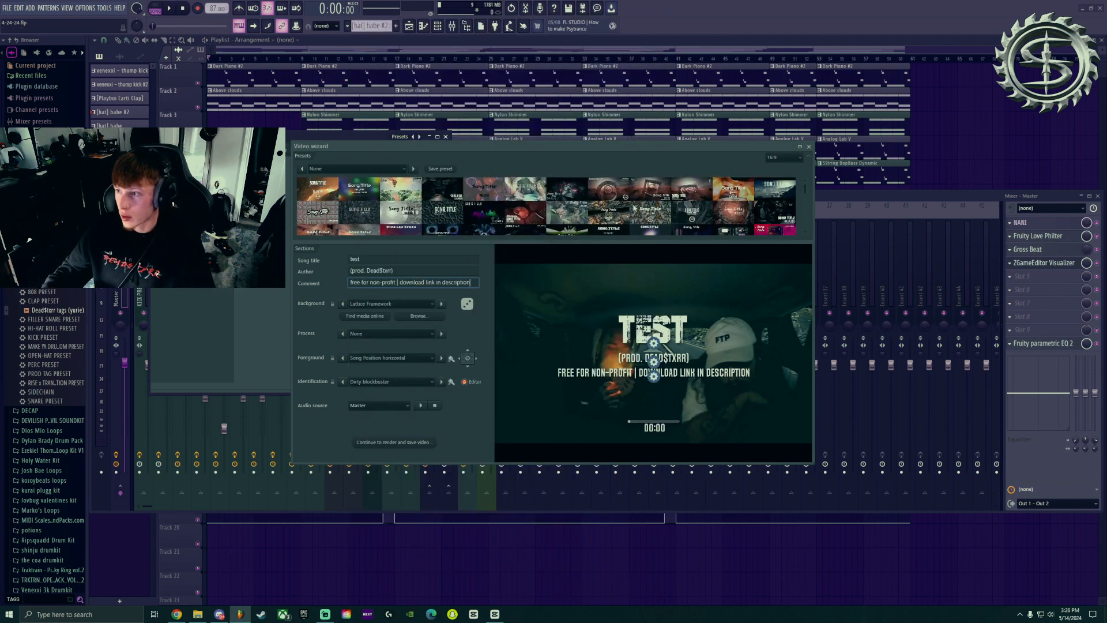
click(327, 193)
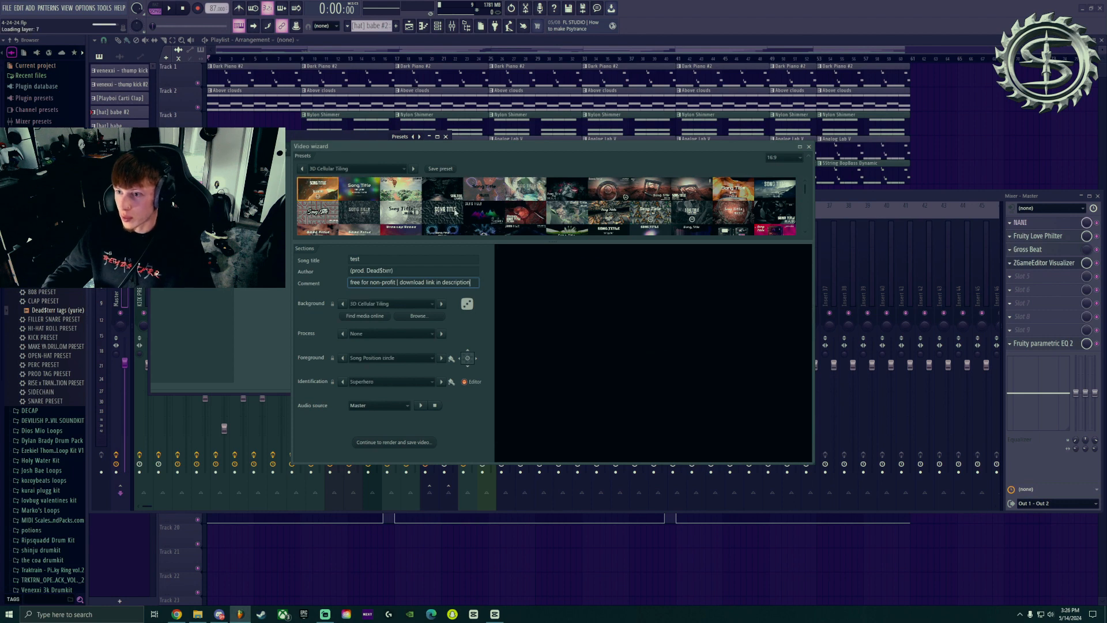
click(473, 215)
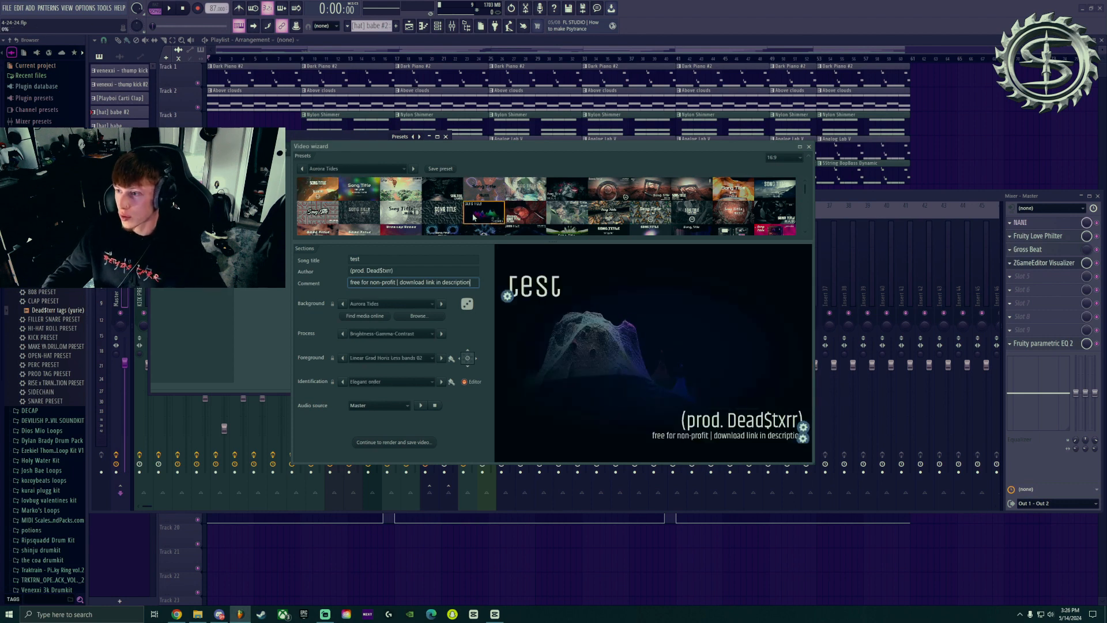
scroll(480, 216, down, 2)
click(555, 198)
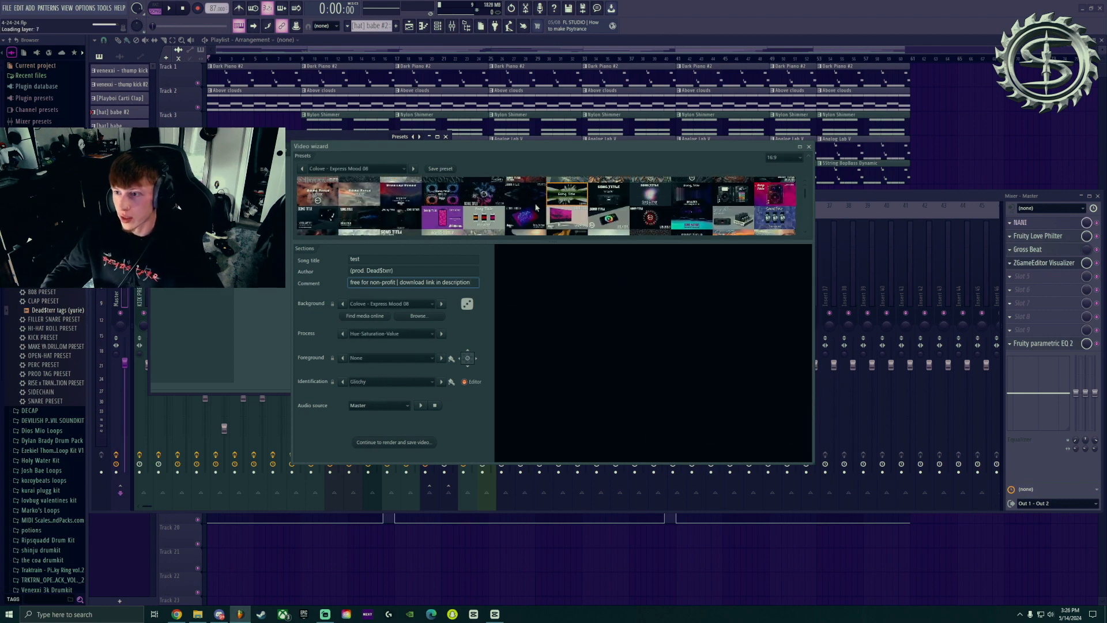
click(391, 218)
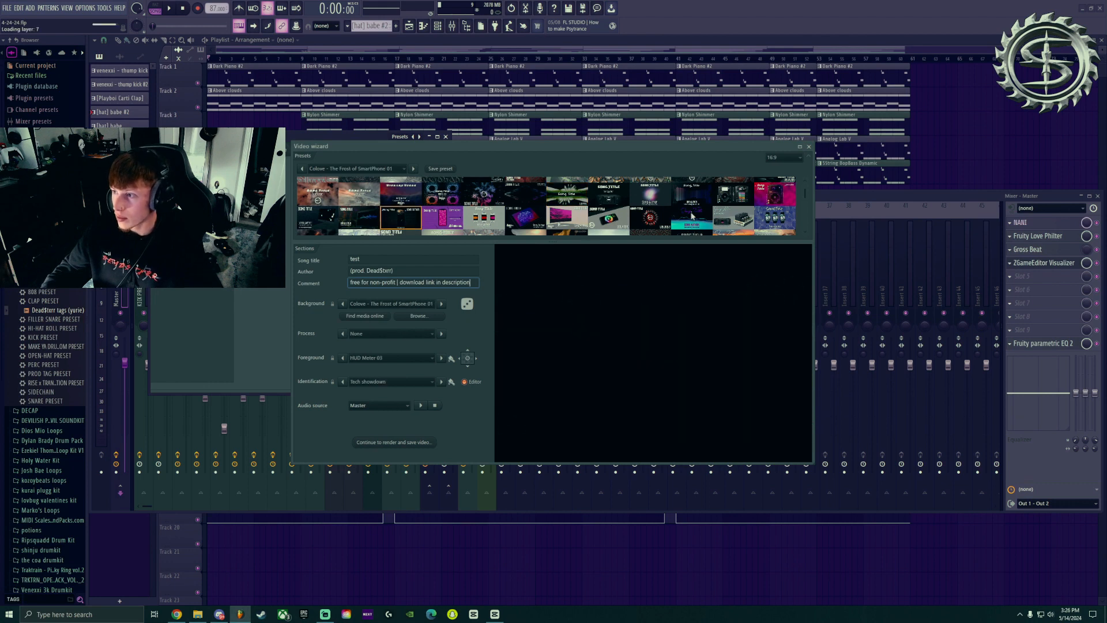
scroll(691, 215, down, 5)
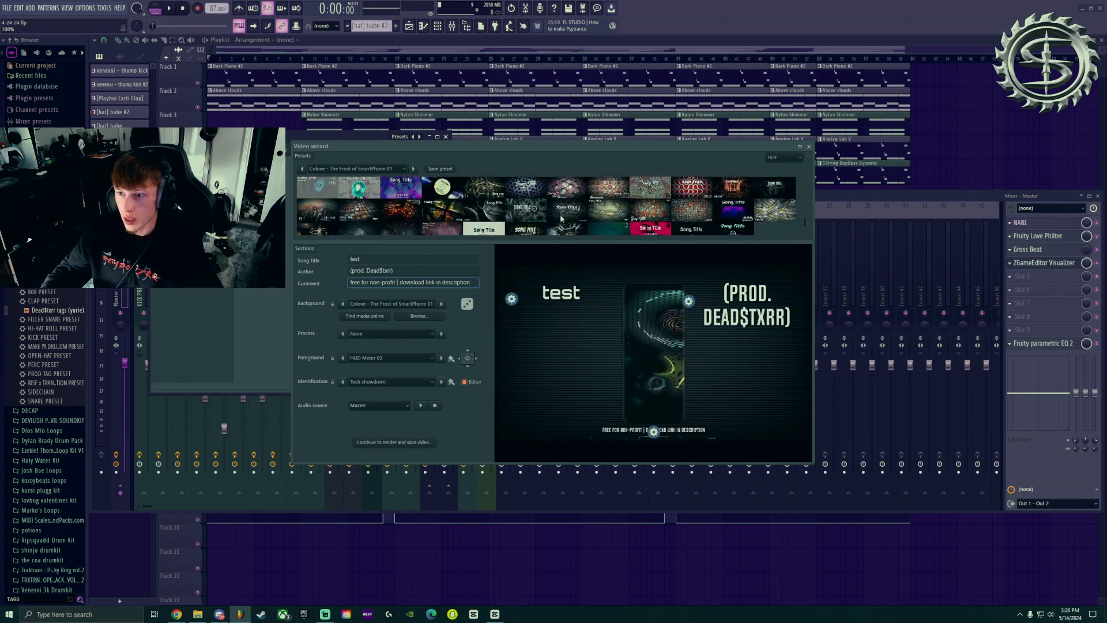
scroll(560, 218, down, 2)
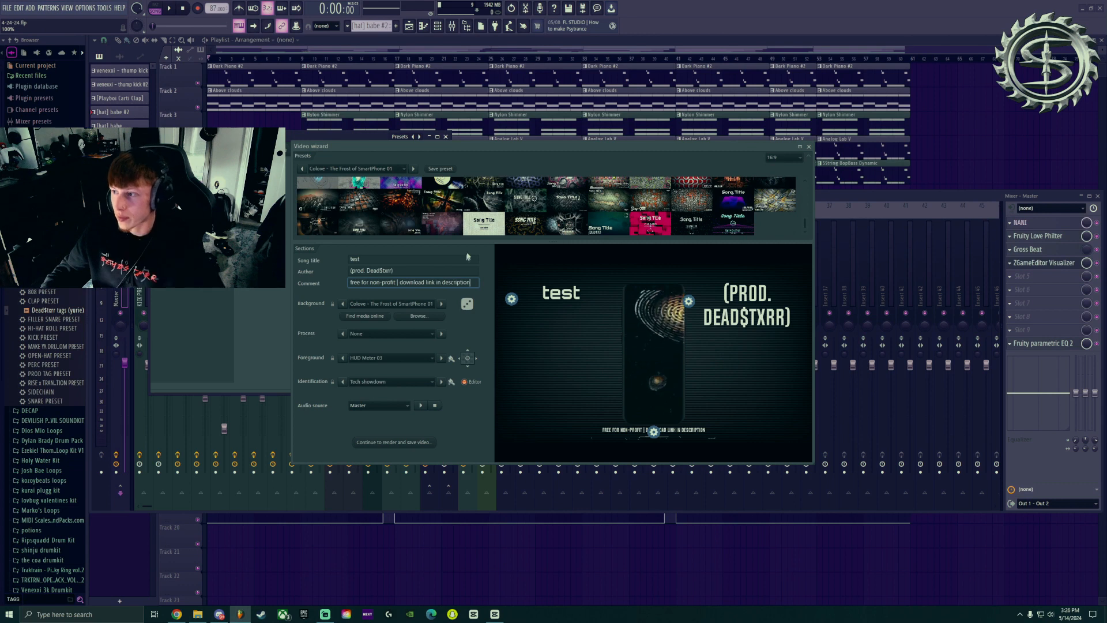
scroll(427, 218, up, 15)
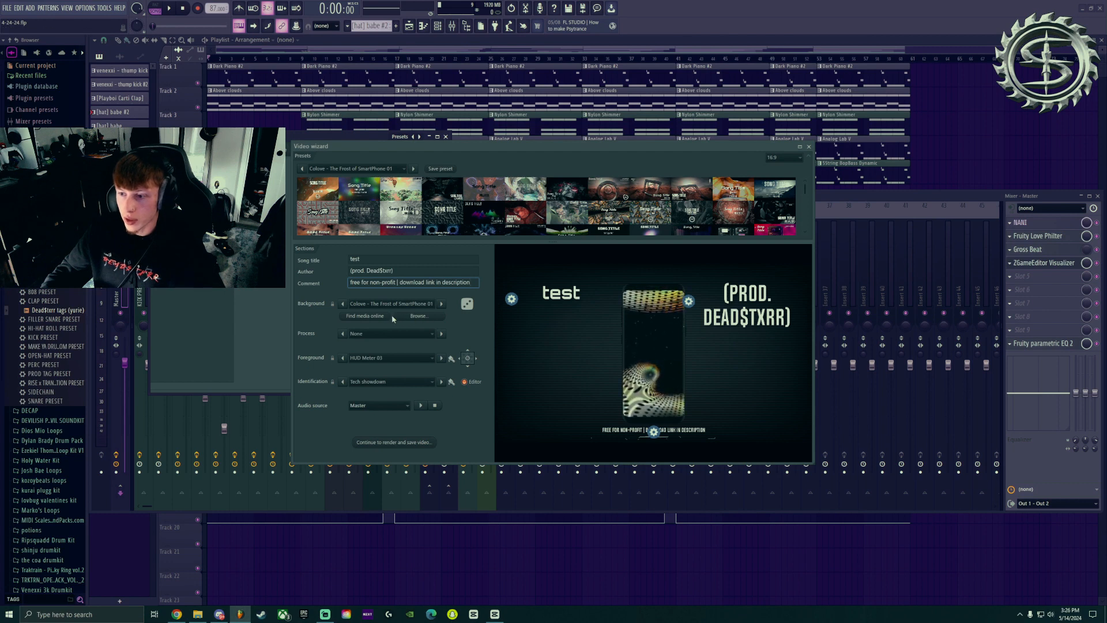
Load a file from the gifs folder in Pictures as the video's background media.
click(419, 316)
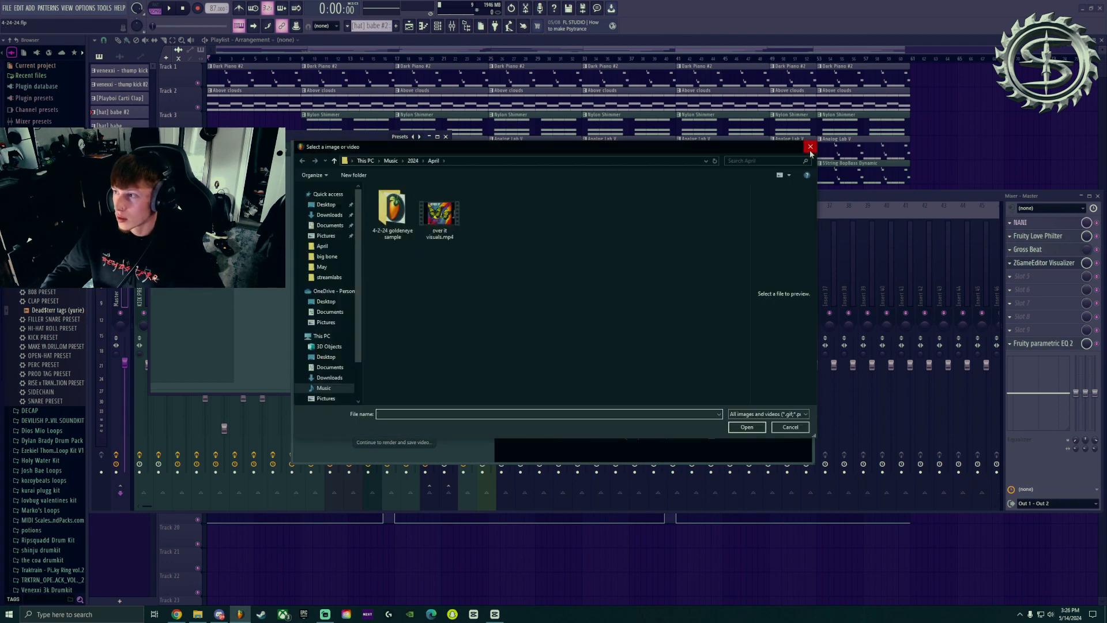
click(326, 235)
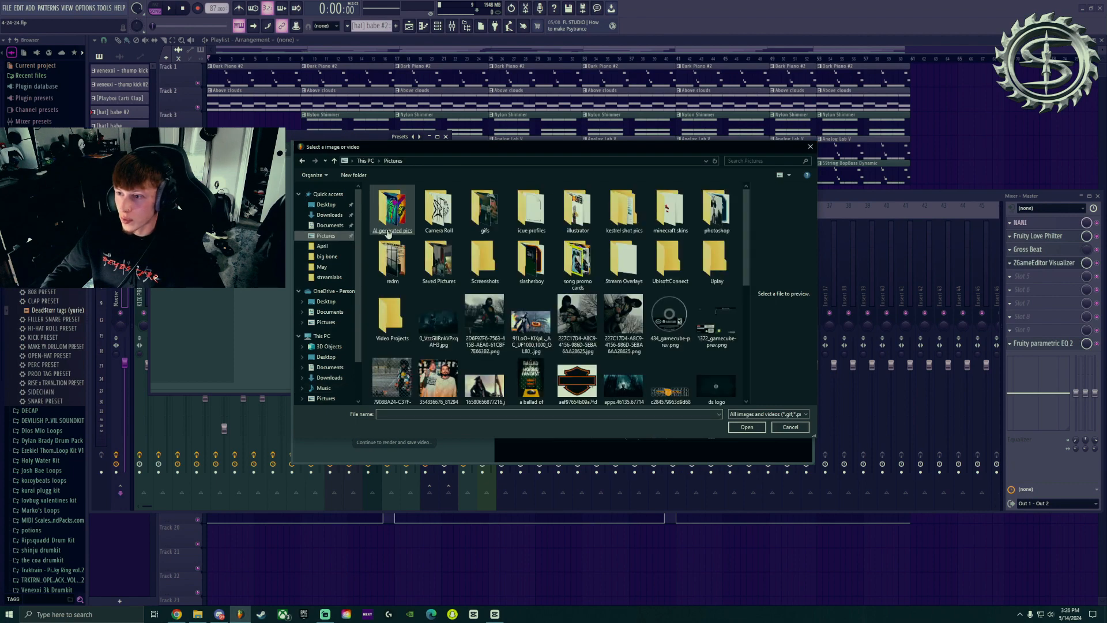
double_click(484, 212)
double_click(393, 230)
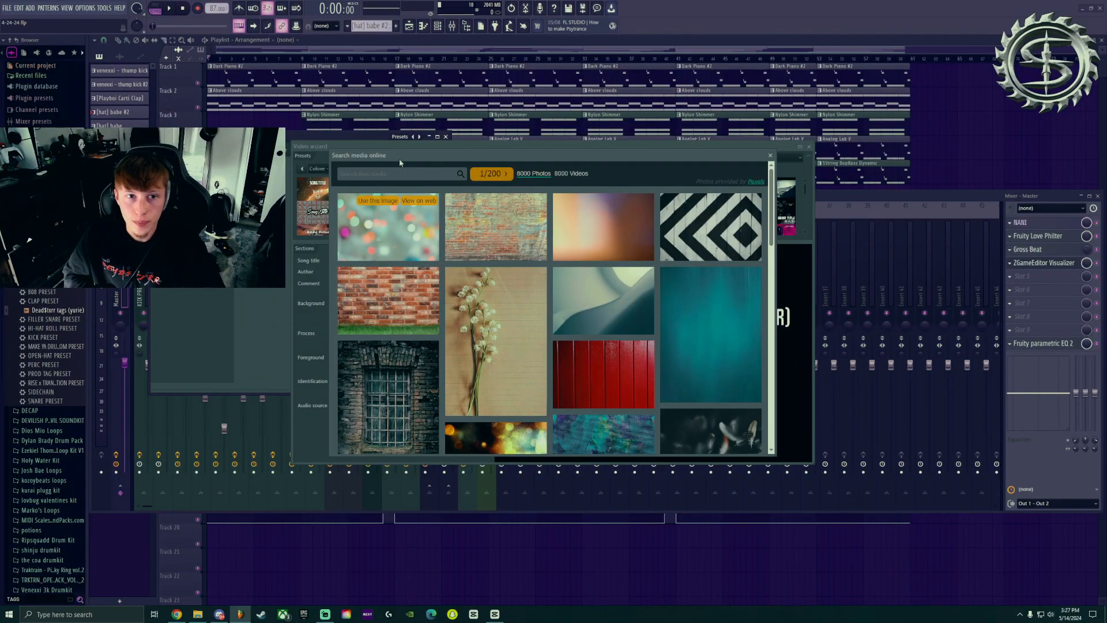
Search the online media for "forest", browse the photos and switch to the video results.
drag(397, 160, 354, 168)
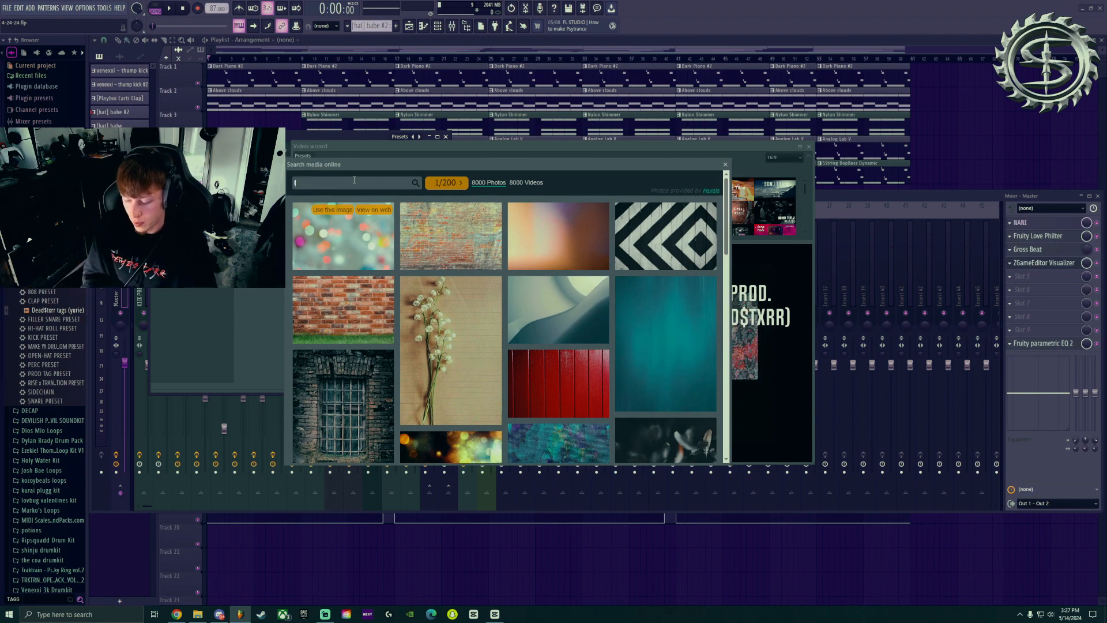
key(Return)
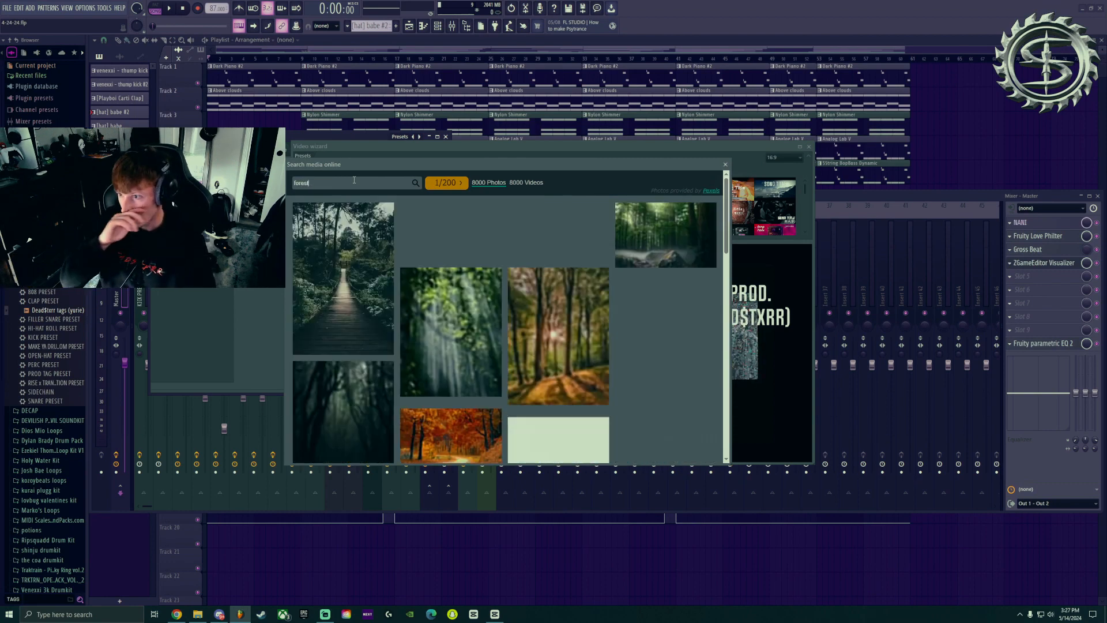
scroll(460, 314, down, 2)
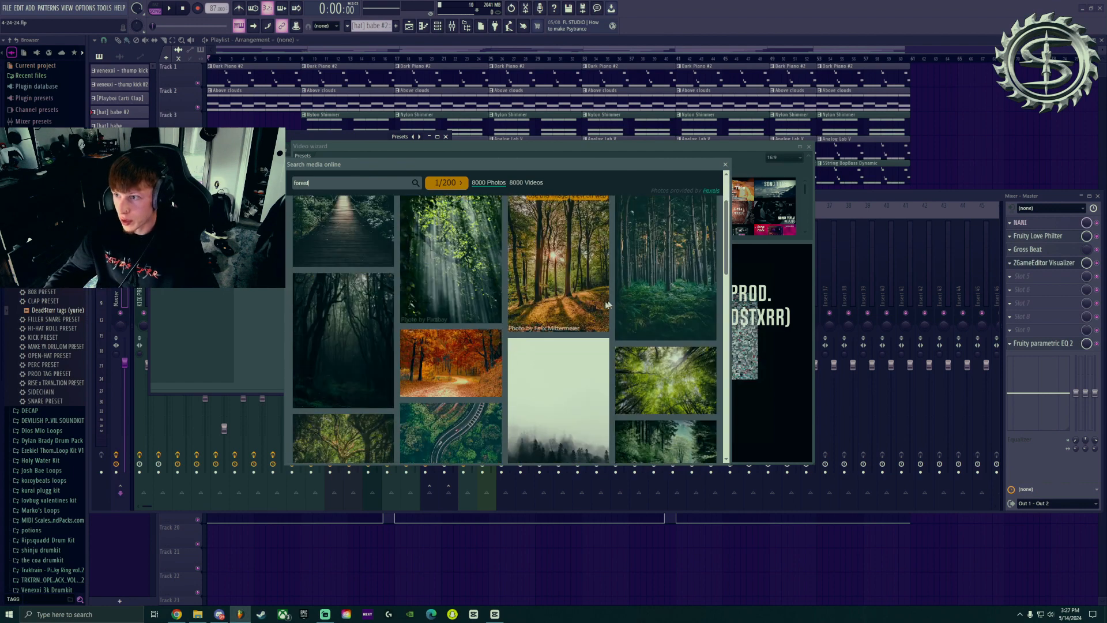
scroll(460, 315, down, 5)
scroll(465, 315, up, 7)
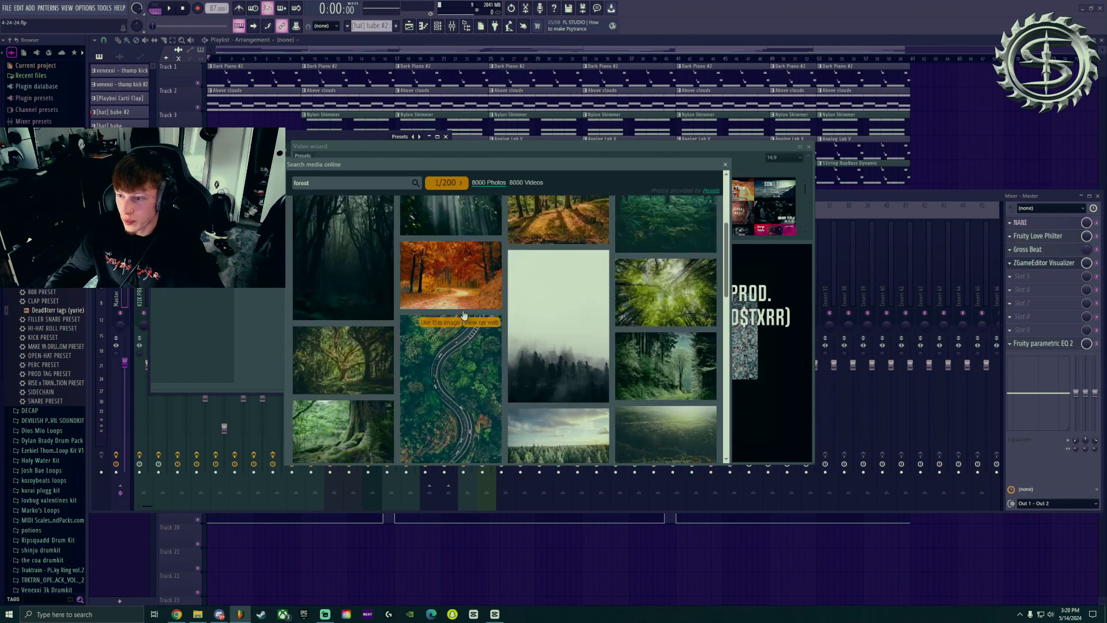
click(522, 183)
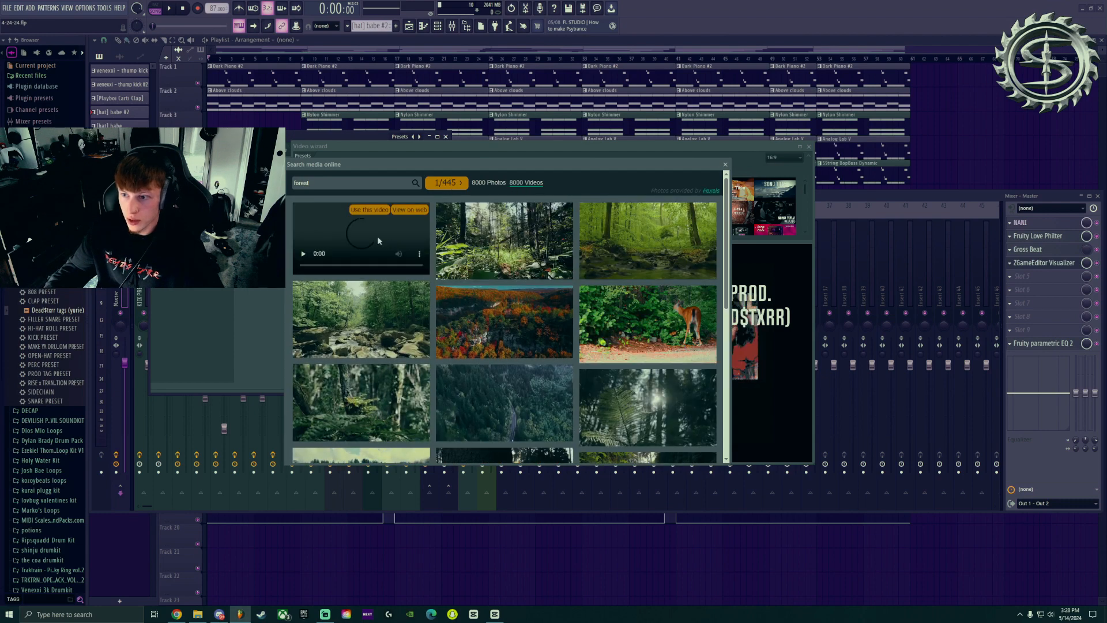
Look through more of the forest video results and close the online media search.
scroll(631, 340, down, 3)
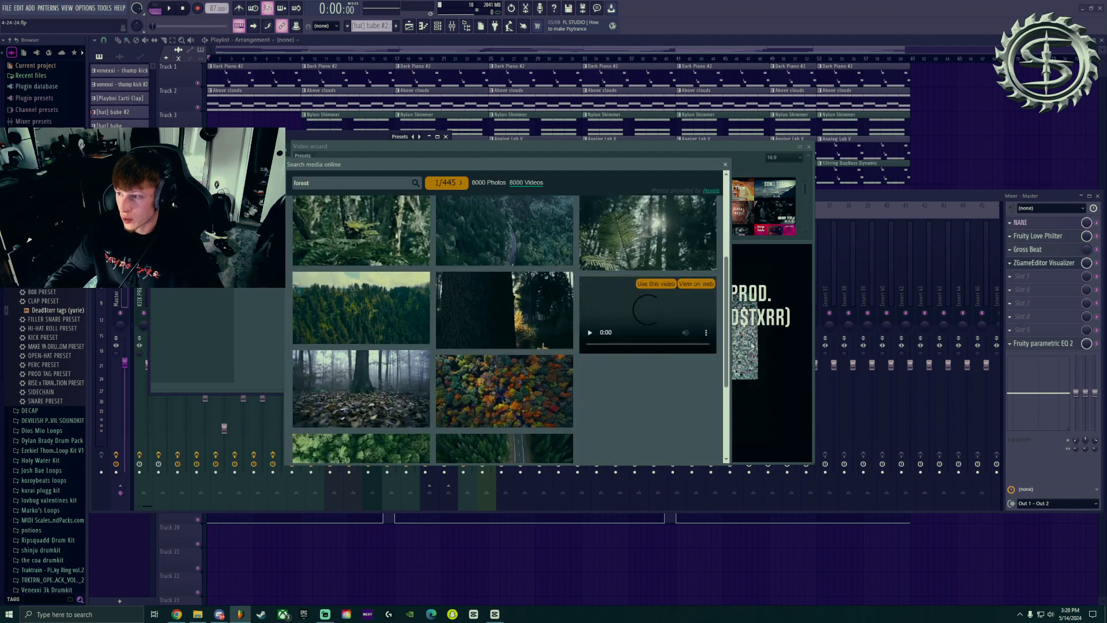
click(725, 165)
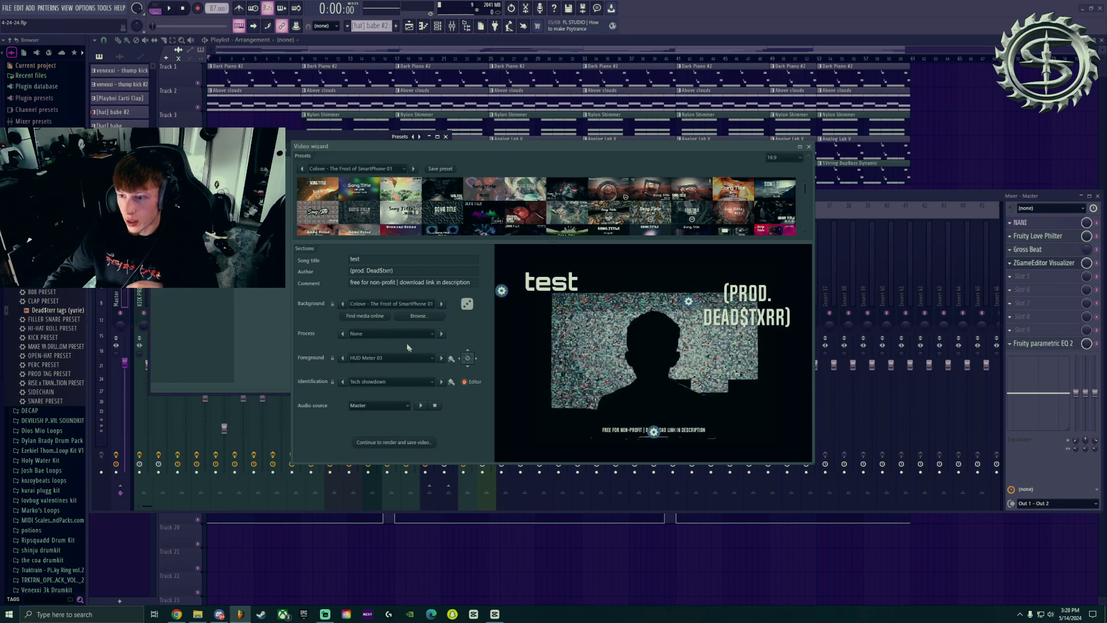
Try the AudioShake and Blur process effects on the Colove - The Frost of SmartPhone 01 preset.
click(394, 332)
click(382, 338)
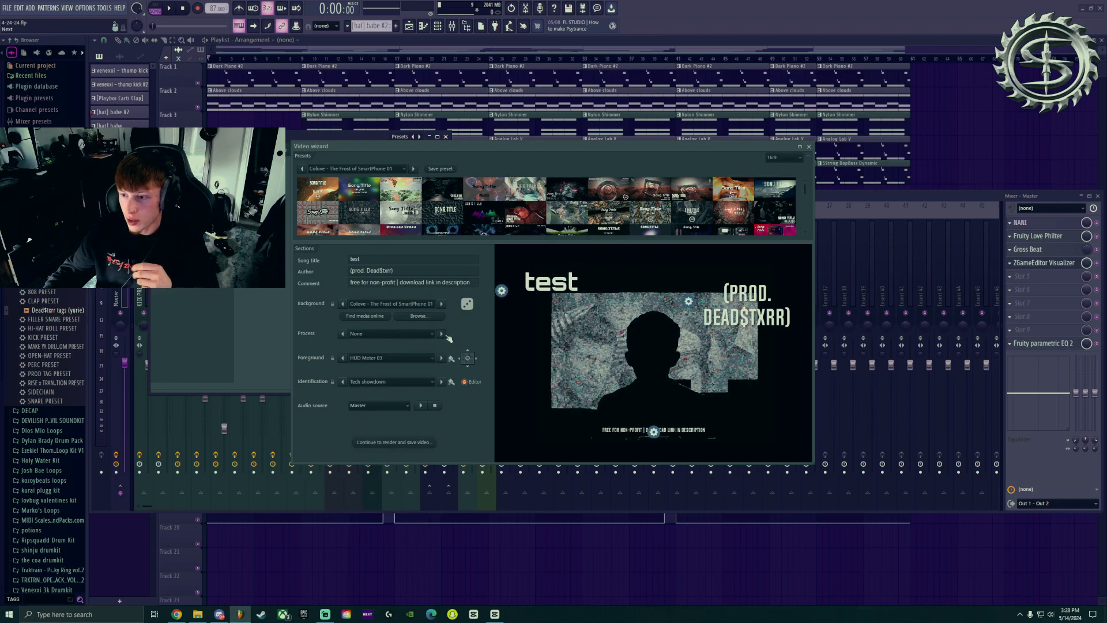
click(445, 336)
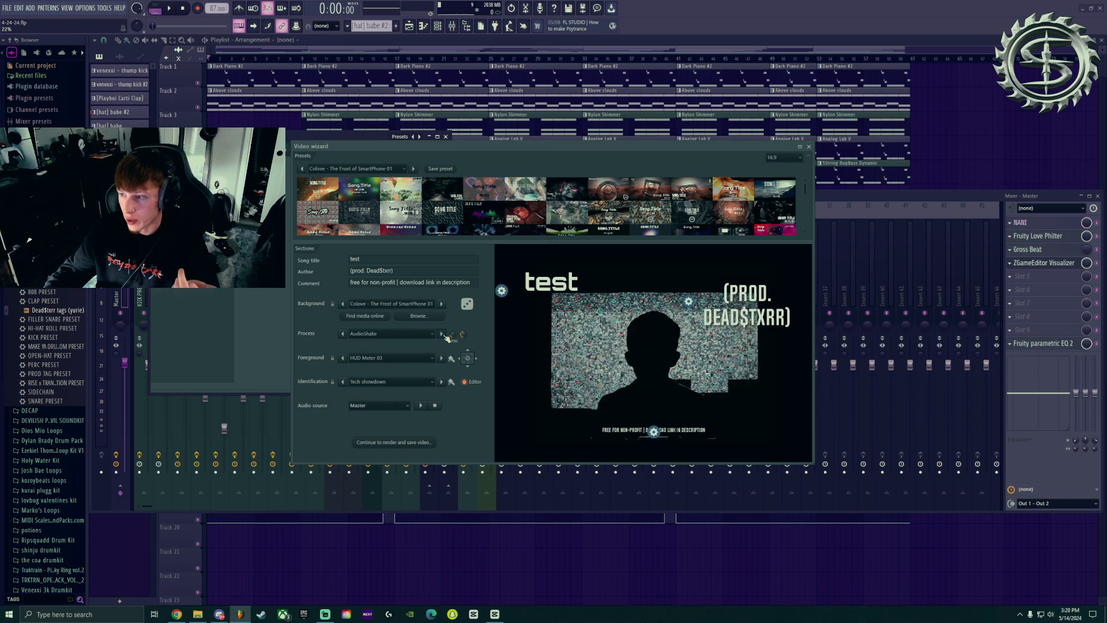
click(445, 336)
click(442, 334)
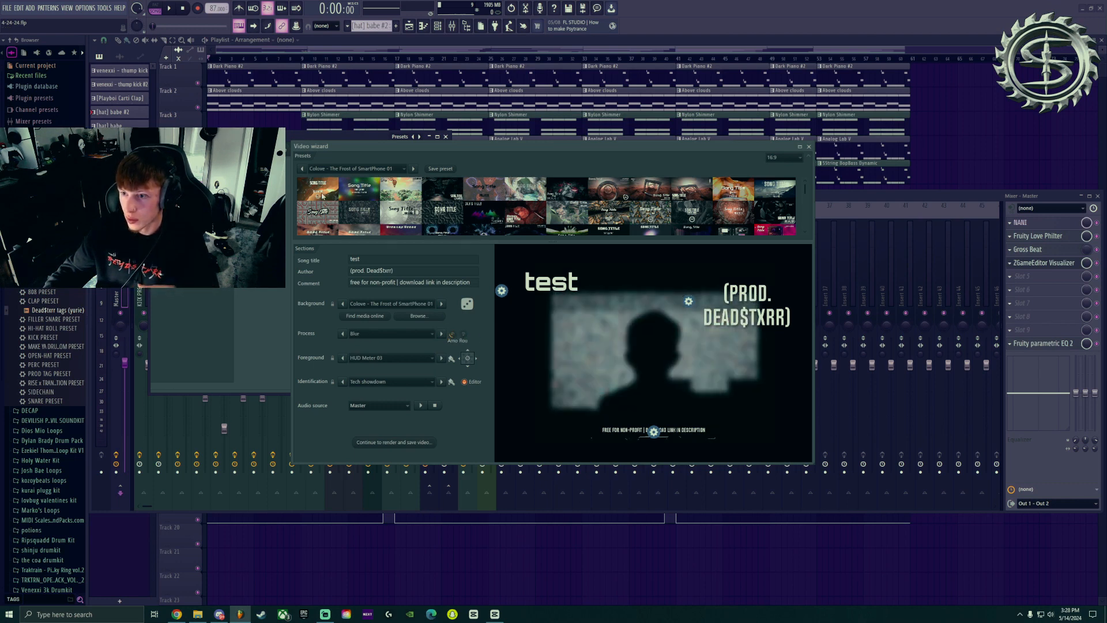
Apply the 70s Disco Cover preset, try the Scanlines, Skew and WaterColor process effects, and set the process to None.
click(359, 189)
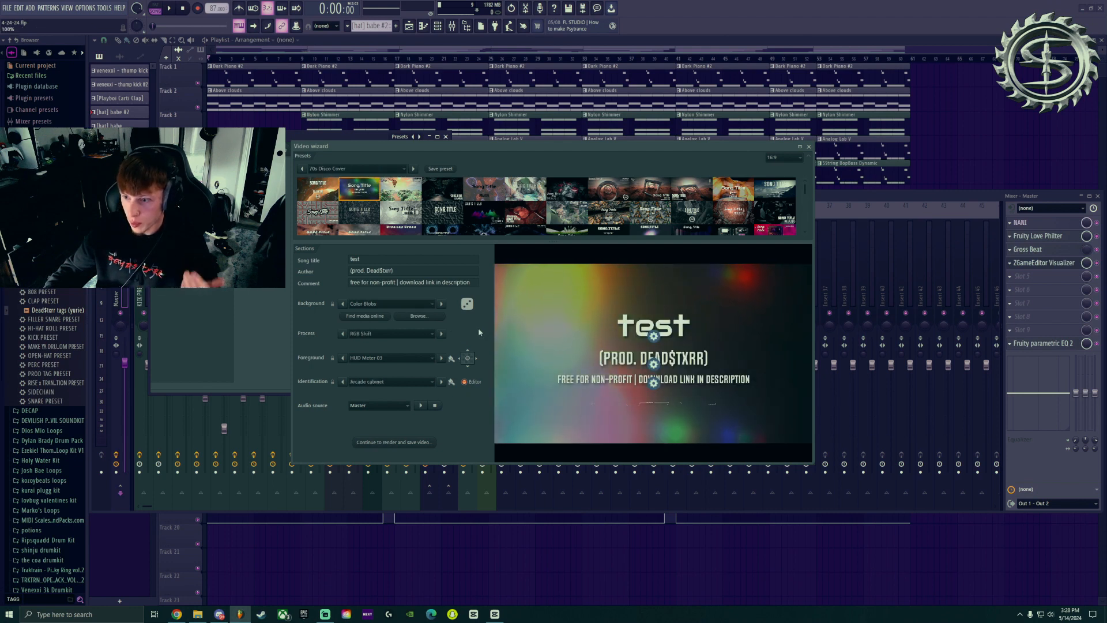
click(442, 334)
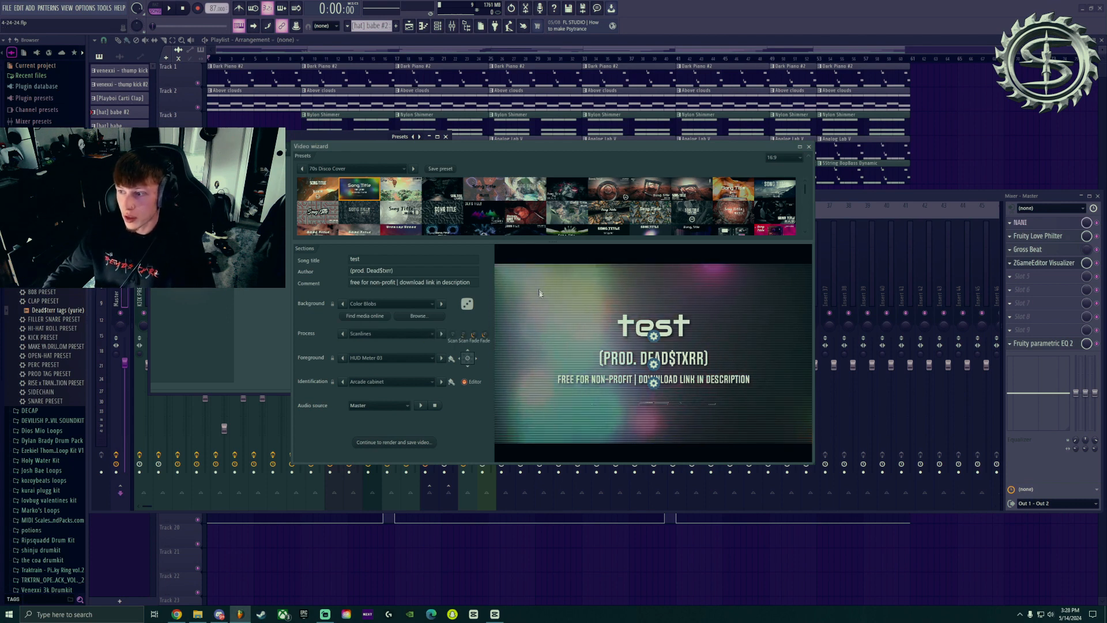
click(441, 334)
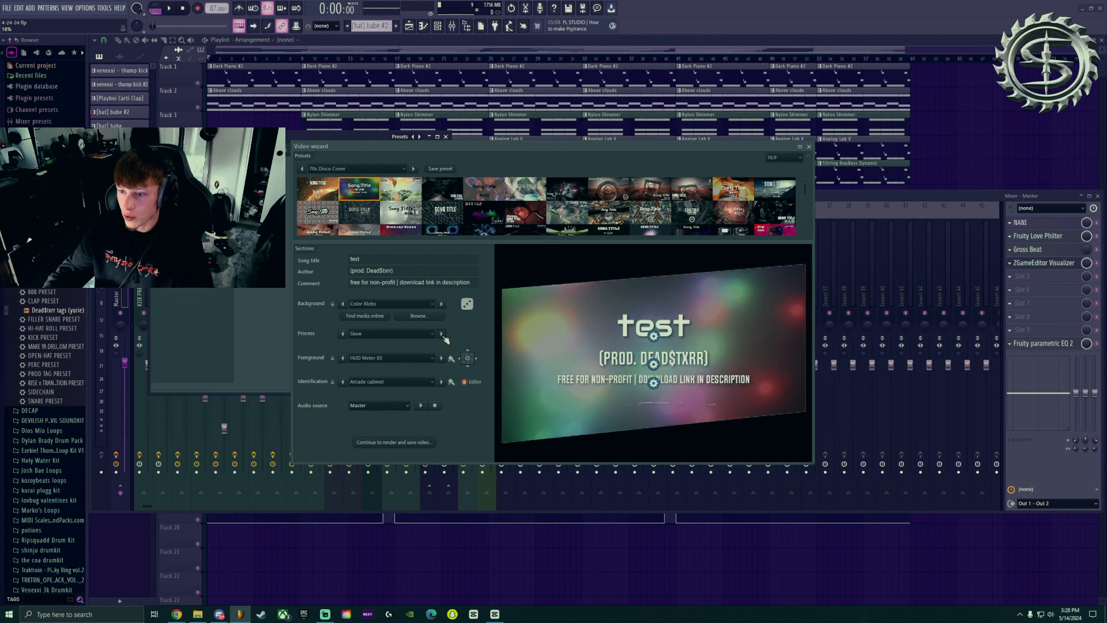
click(441, 334)
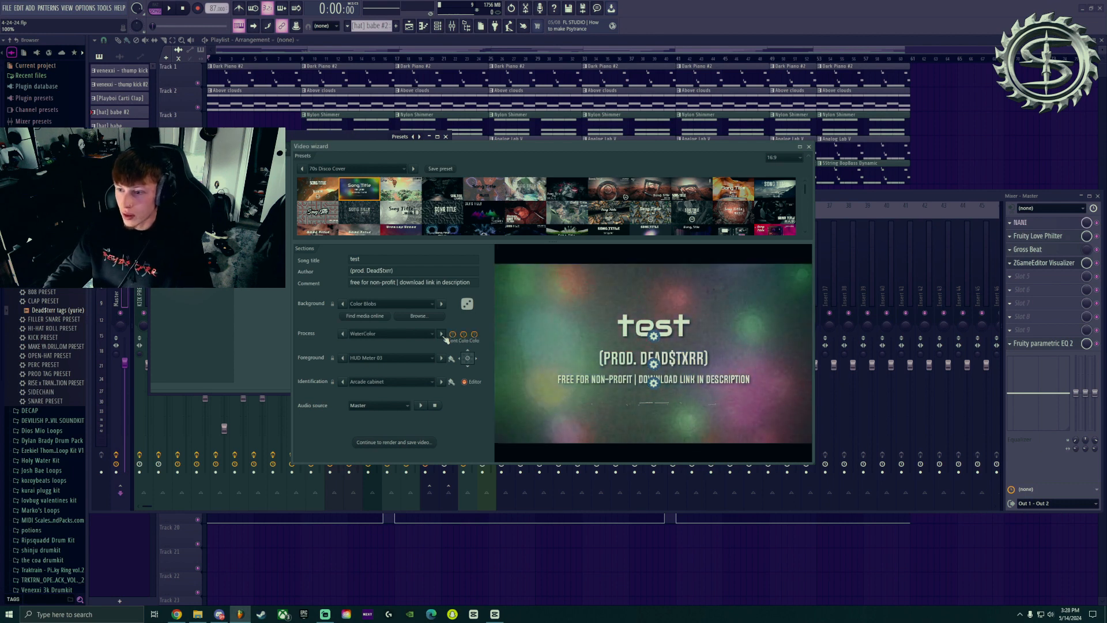
click(441, 334)
click(442, 333)
click(442, 334)
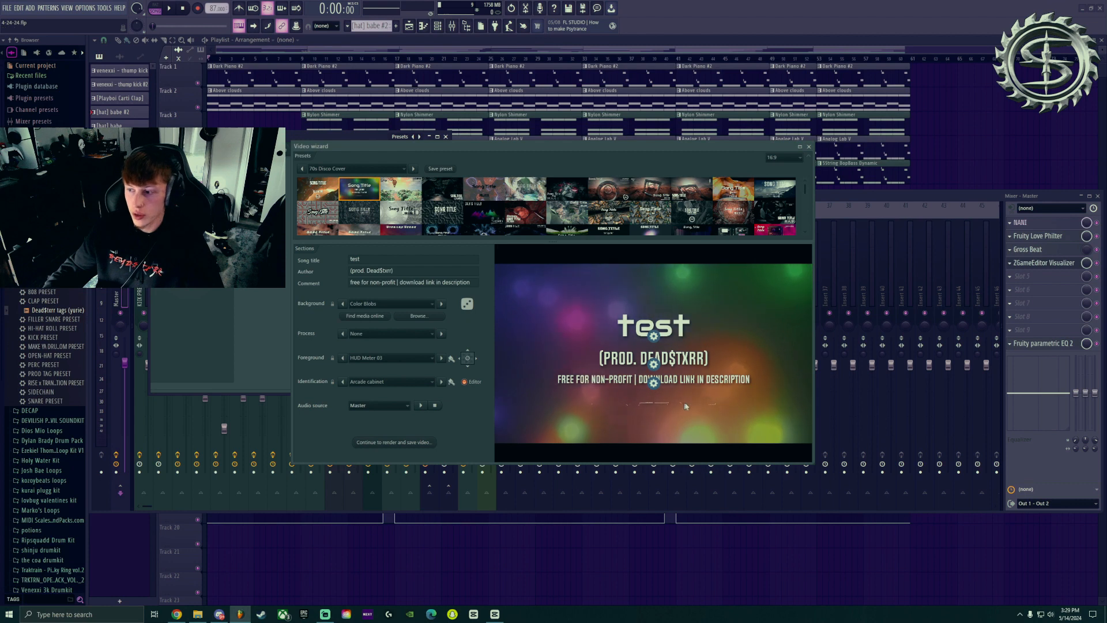
Preview the linear and peak-shape foreground visualizers while the song plays, choose Peak Shape arc up, and stop playback.
click(421, 406)
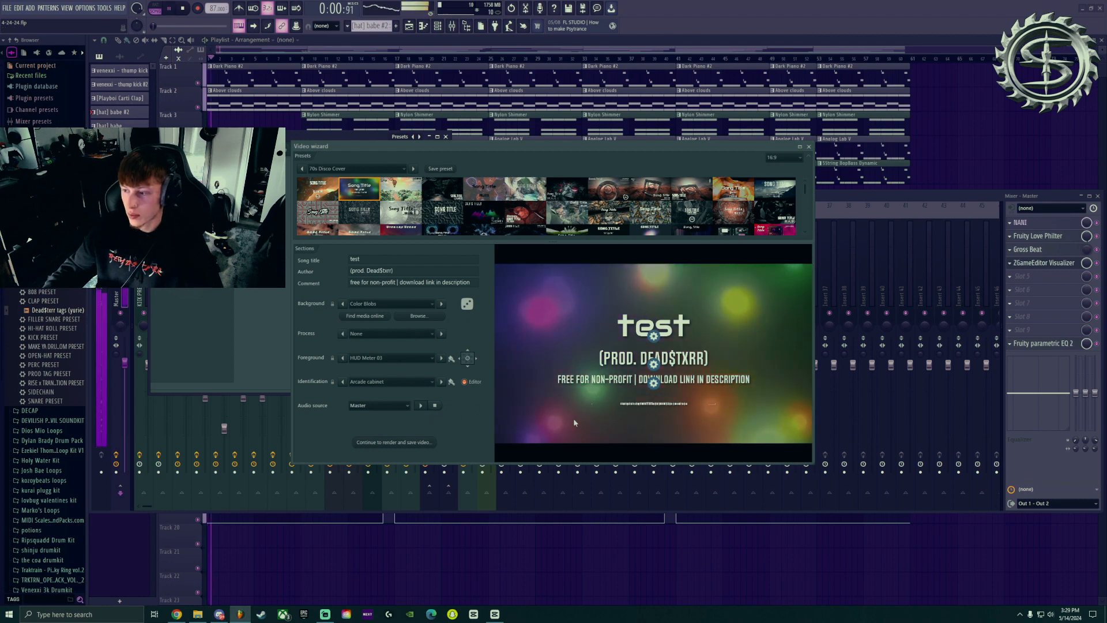
click(442, 358)
click(442, 358)
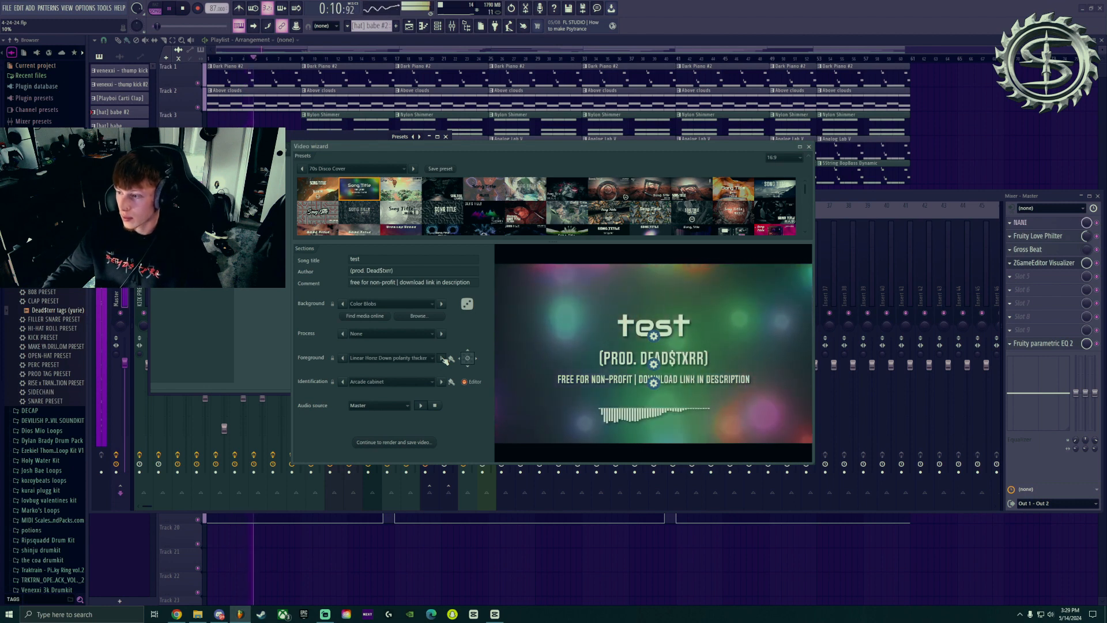
click(442, 358)
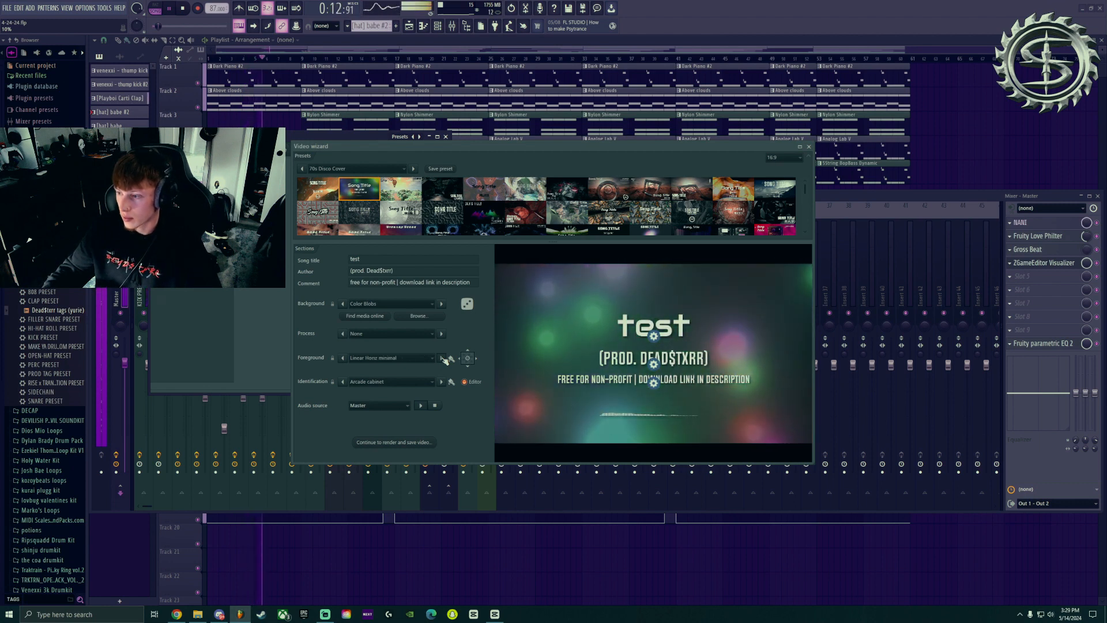
click(442, 358)
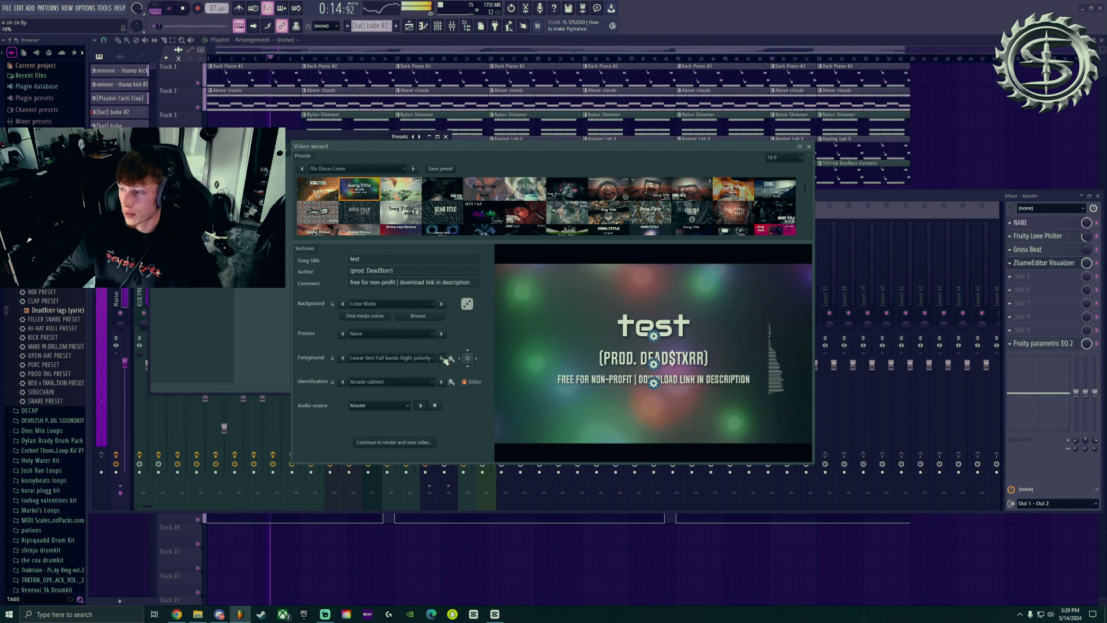
click(442, 358)
click(443, 358)
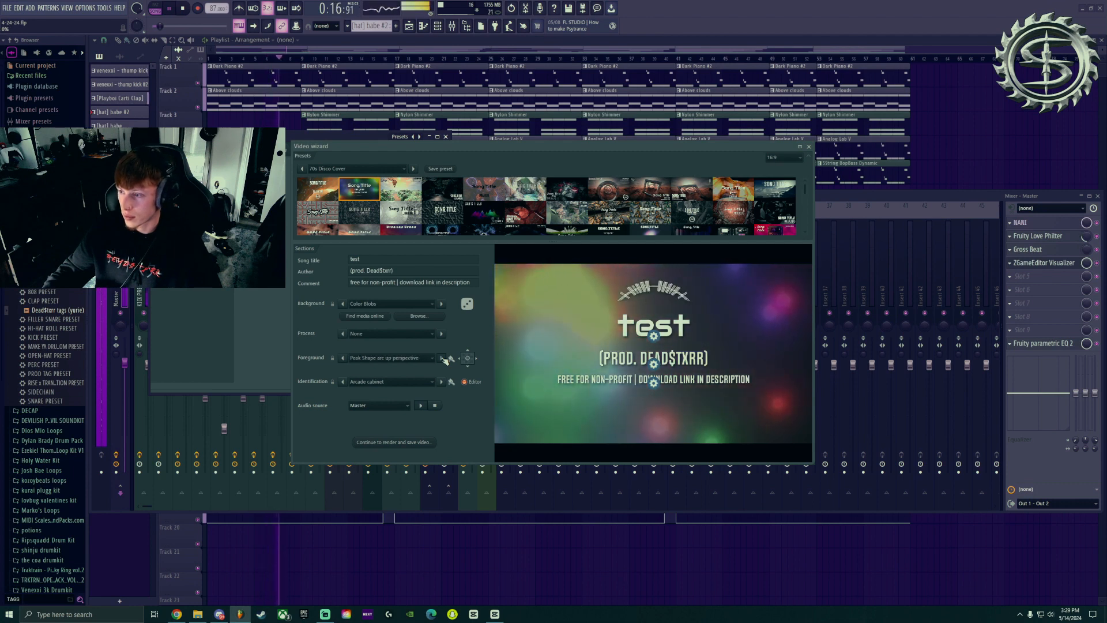
click(423, 405)
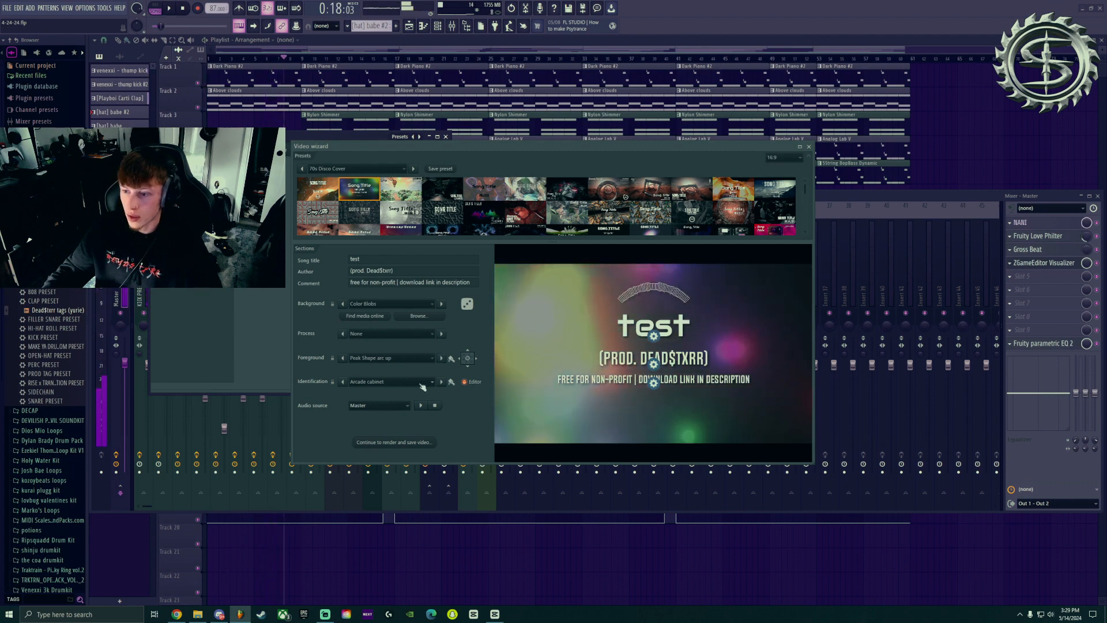
click(372, 364)
click(362, 369)
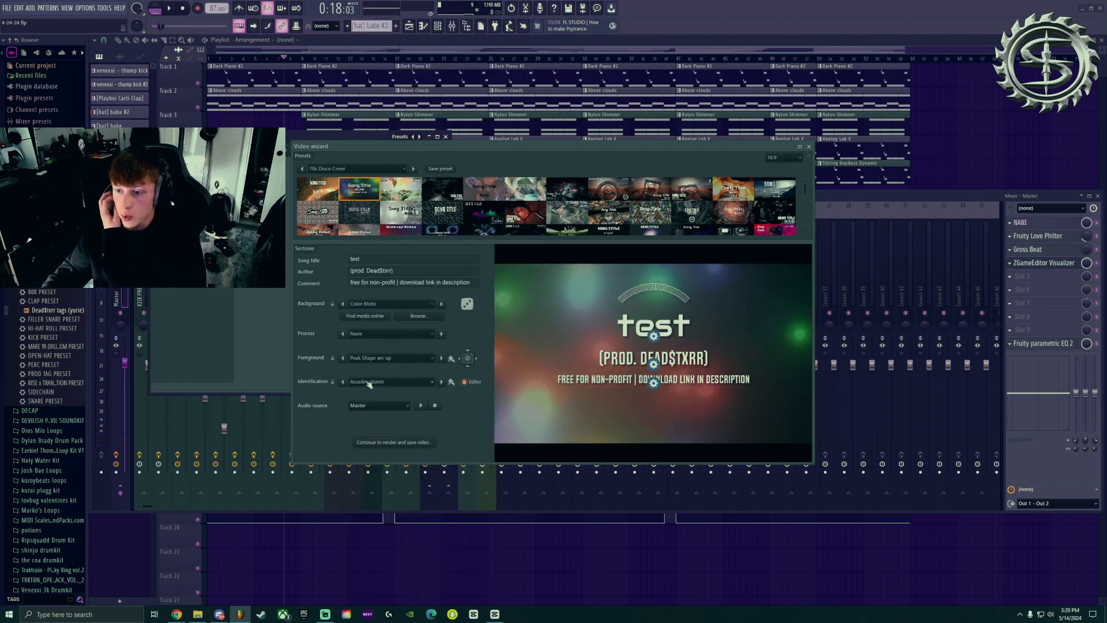
Try several identification text styles, choose Handwritten mixer tag, and change the foreground to Peak Shape arc down.
click(369, 384)
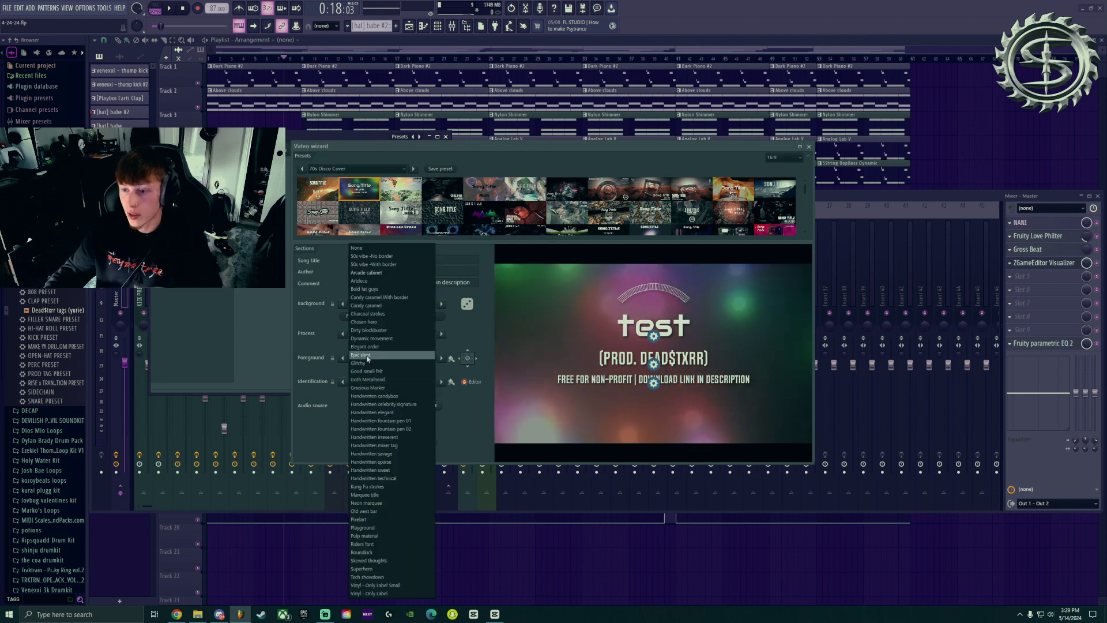
click(392, 260)
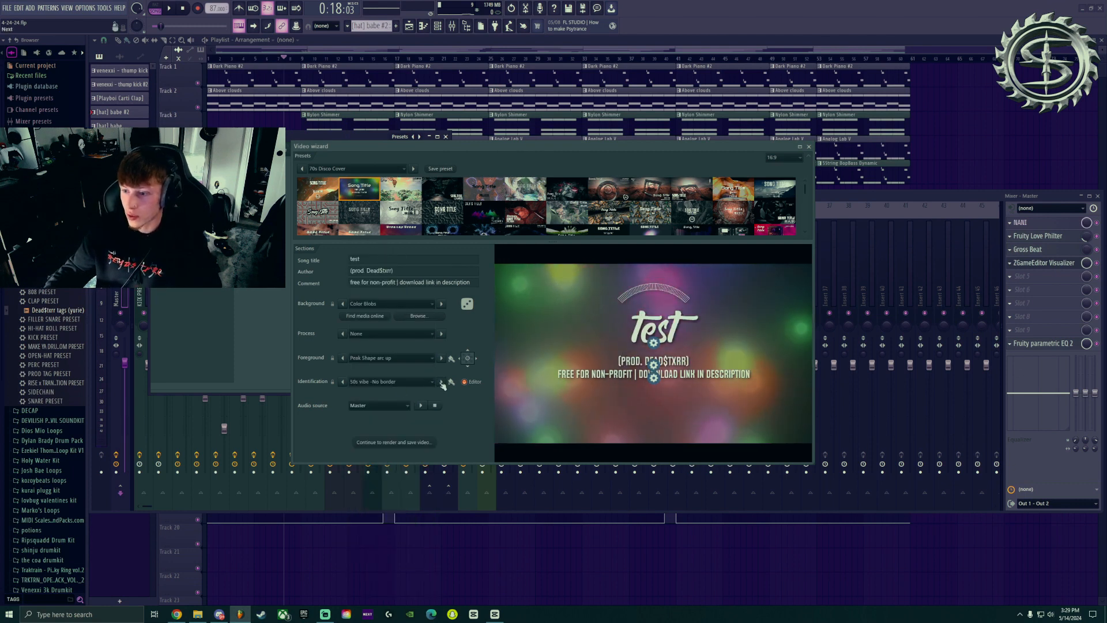
click(424, 382)
click(421, 396)
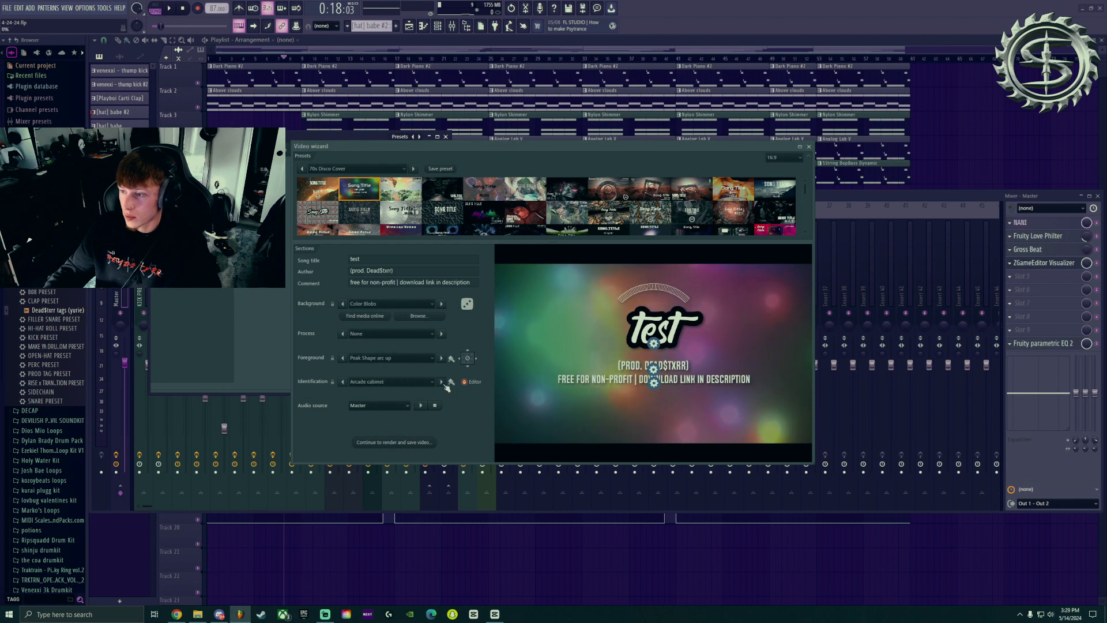
click(442, 382)
click(443, 381)
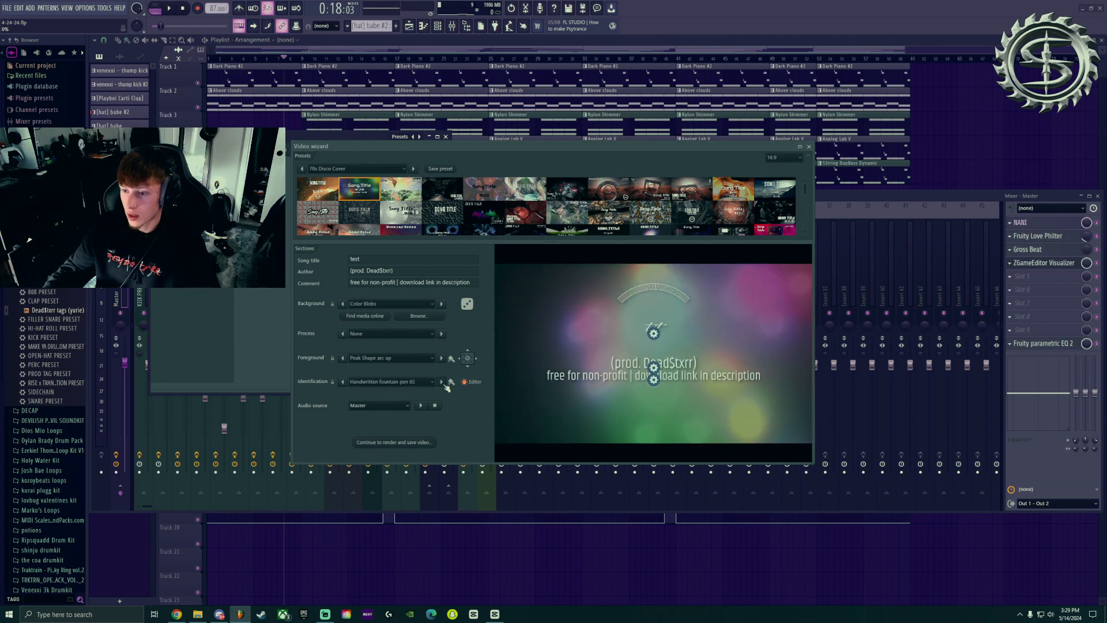
click(442, 382)
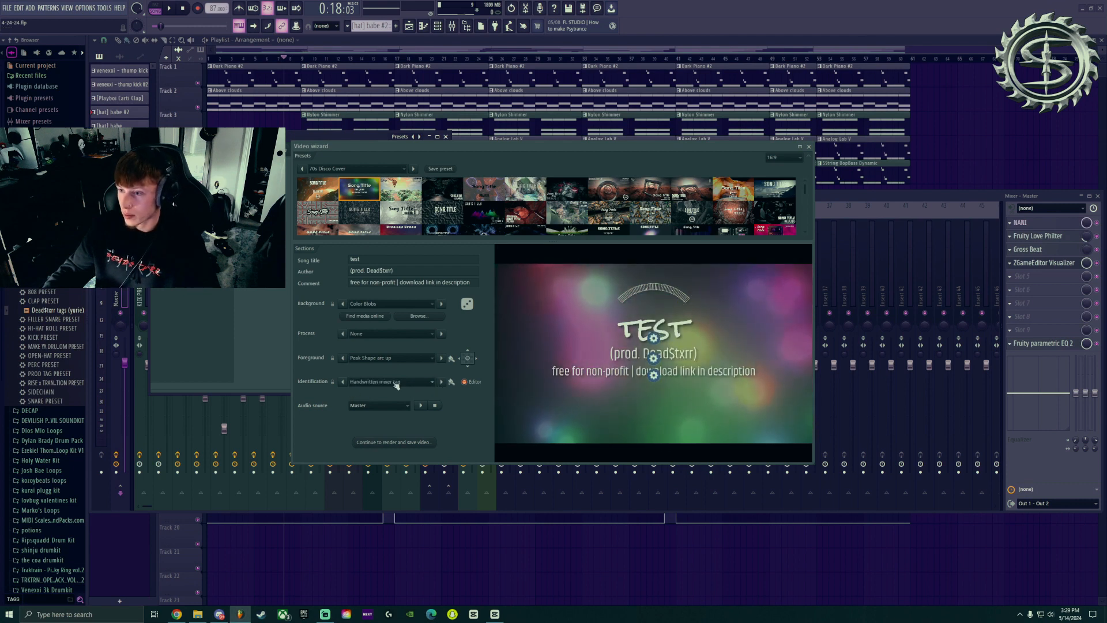
click(441, 357)
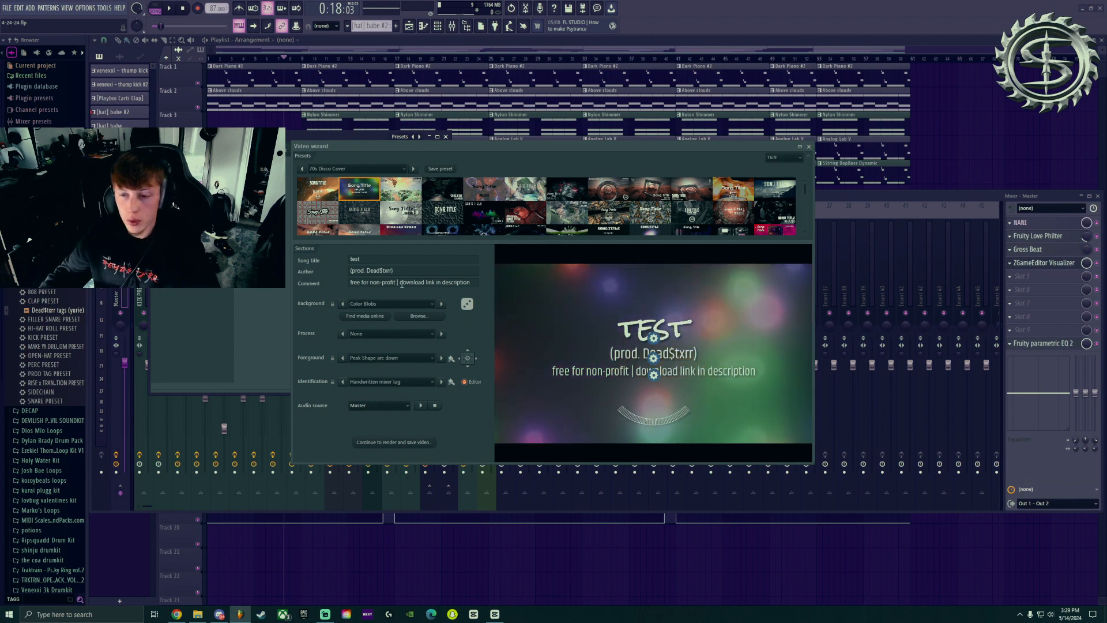
Continue to rendering the video and accept the export settings with the YouTube HD preset.
click(390, 442)
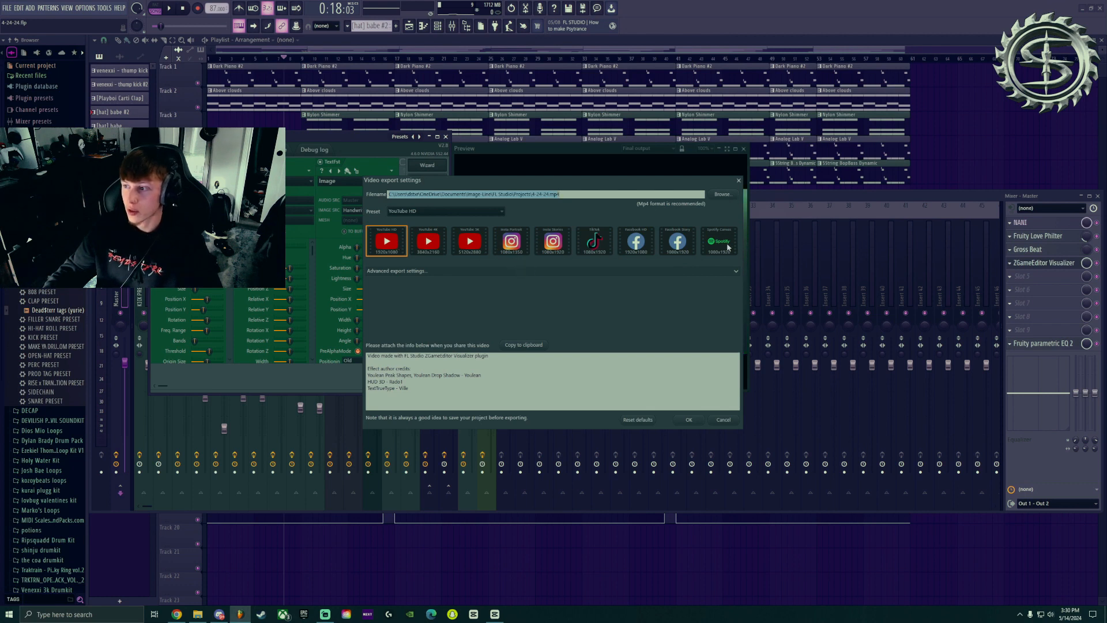
click(686, 422)
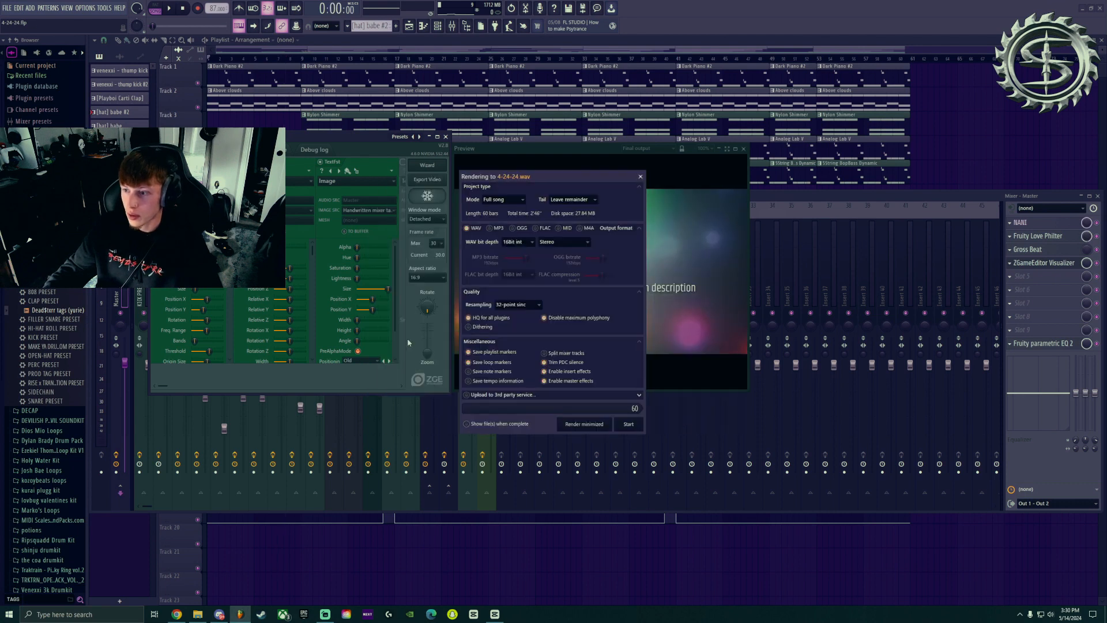